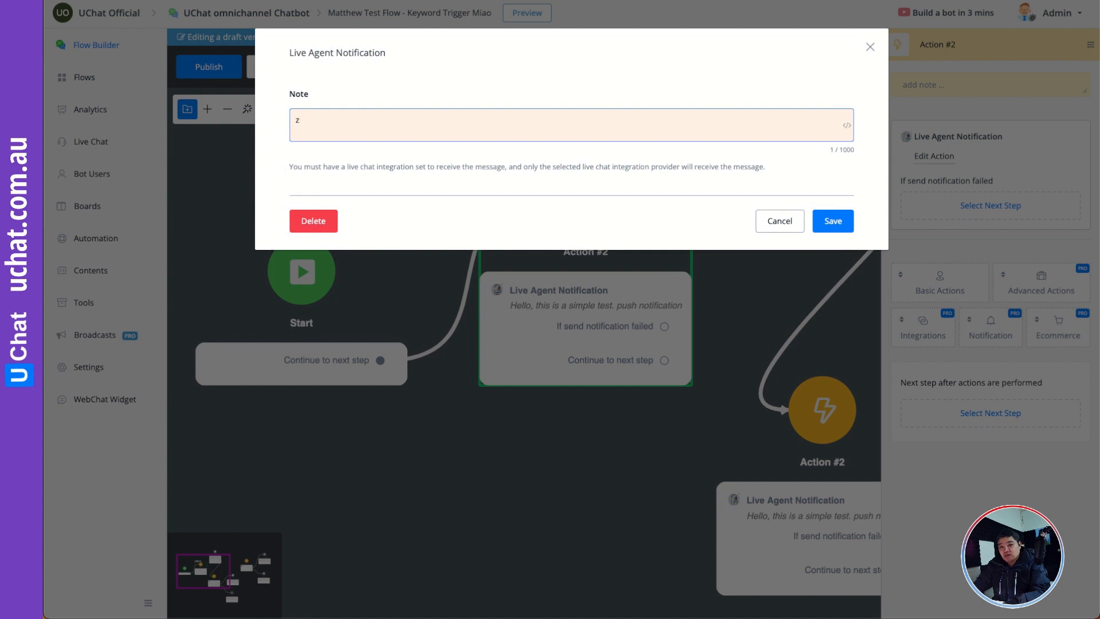
- Write the live agent notification note as "New user coming from Facebook/WhatsApp Ads!" and save it
type("oming from Face")
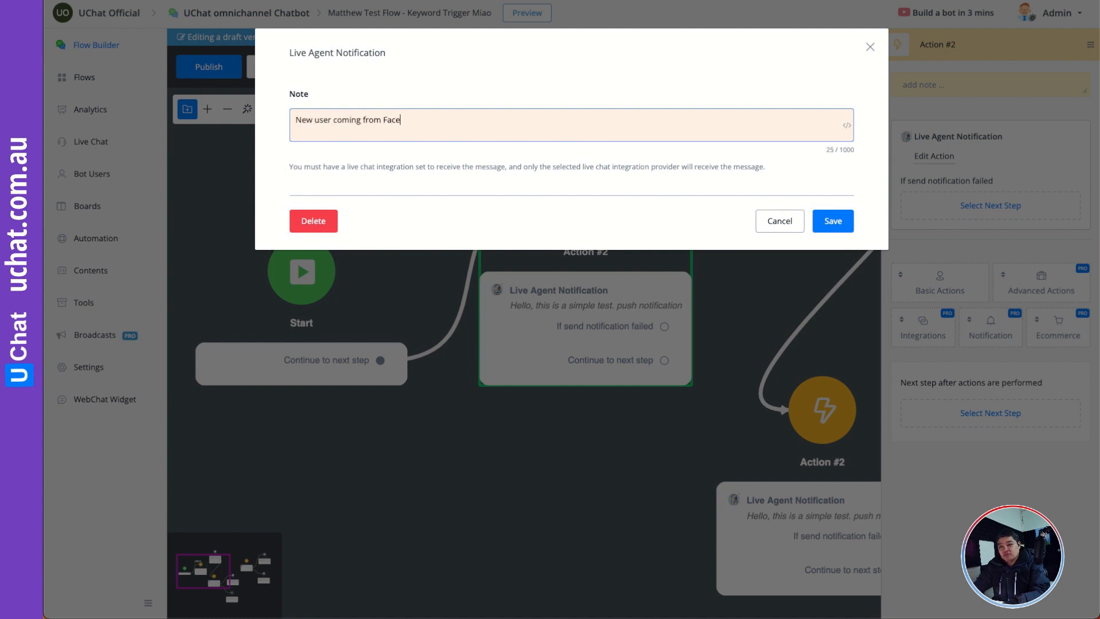
type("book/WhastsApp Ads!")
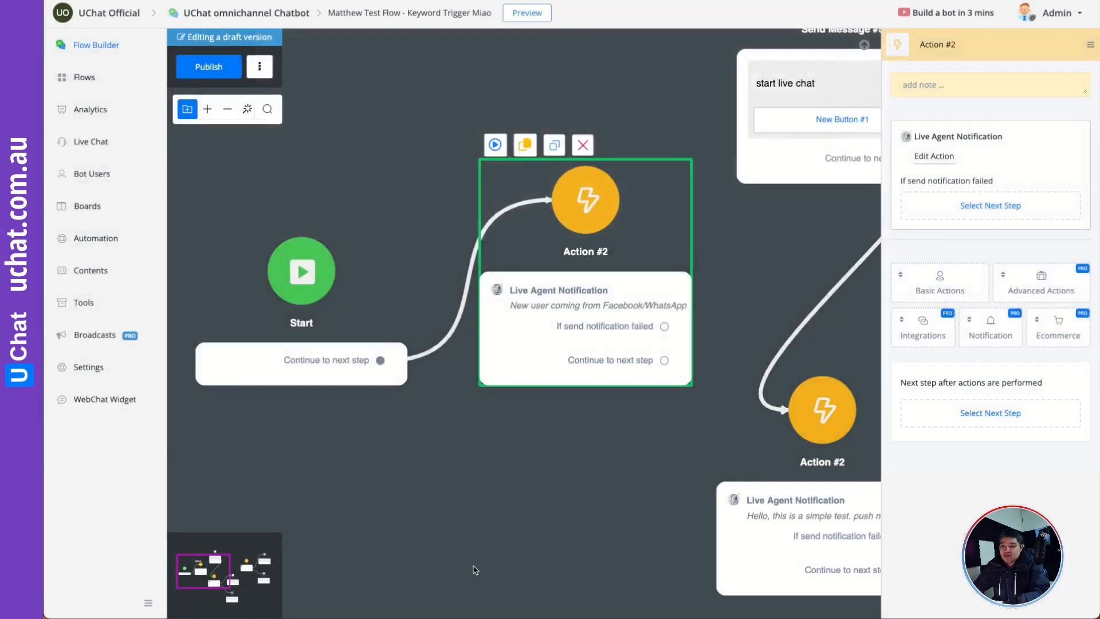
left_click(831, 217)
- Connect the next step of the new-user Live Agent Notification action to Send Message #5 and publish the flow
left_click_drag(560, 451, 541, 504)
left_click_drag(578, 360, 545, 360)
left_click_drag(707, 362, 646, 433)
left_click_drag(553, 484, 572, 444)
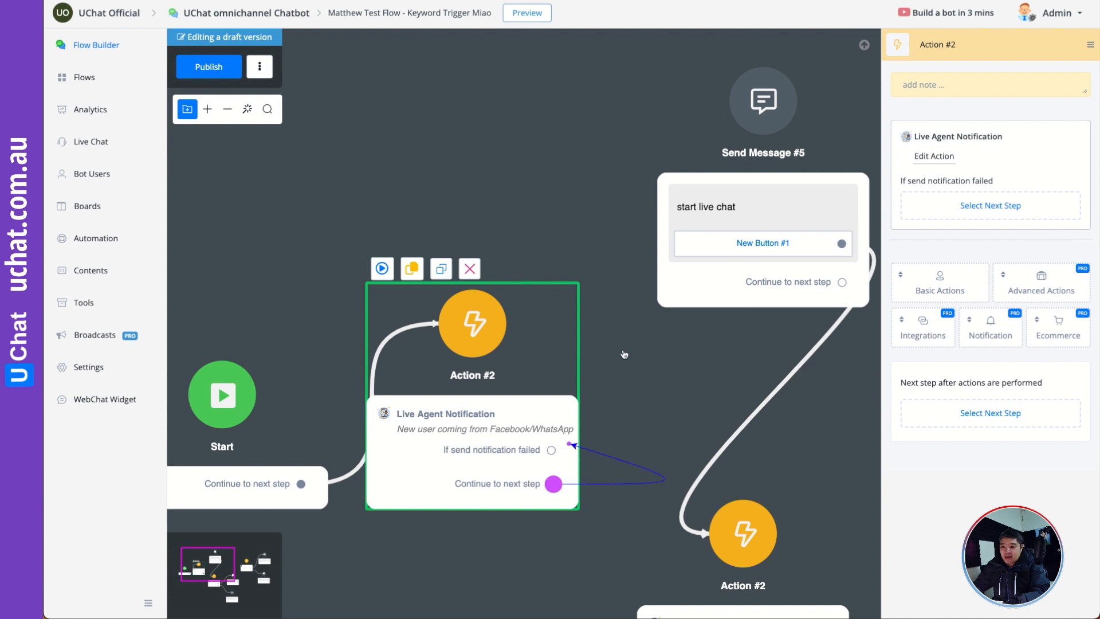
left_click_drag(624, 354, 762, 102)
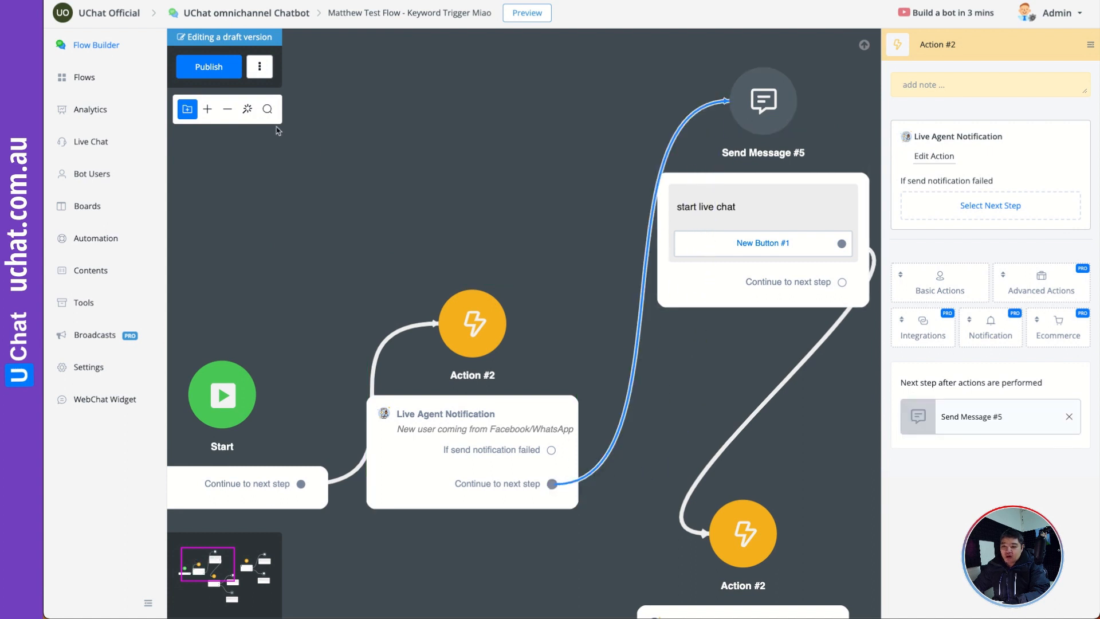
left_click(228, 70)
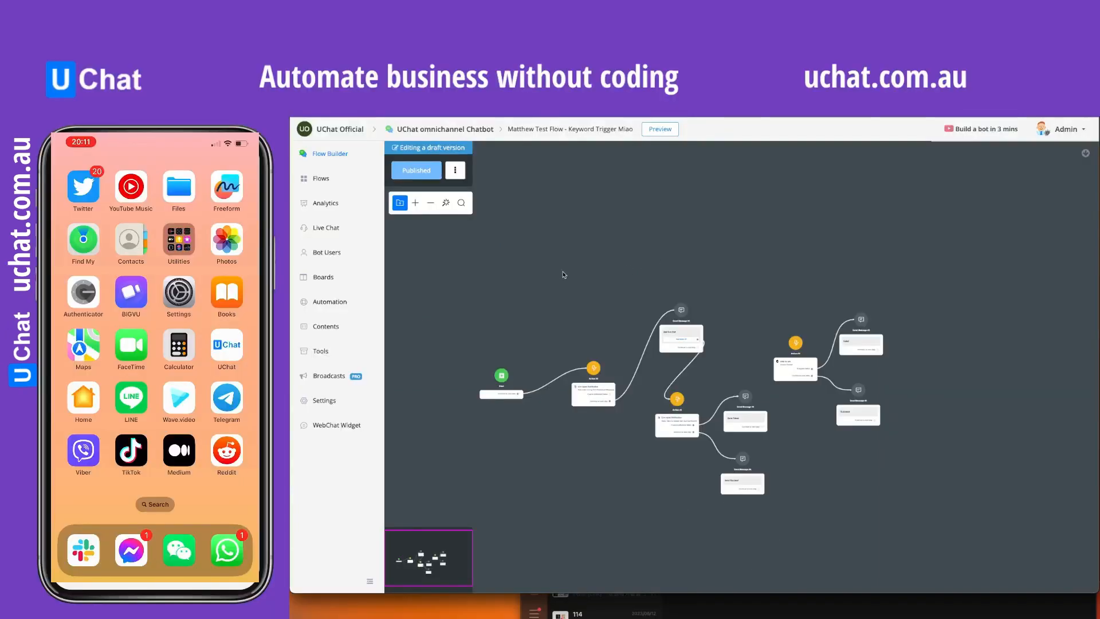
- Examine the published flow from the Start step through both Live Agent Notification actions and their connected messages
scroll(605, 348, "up", 5)
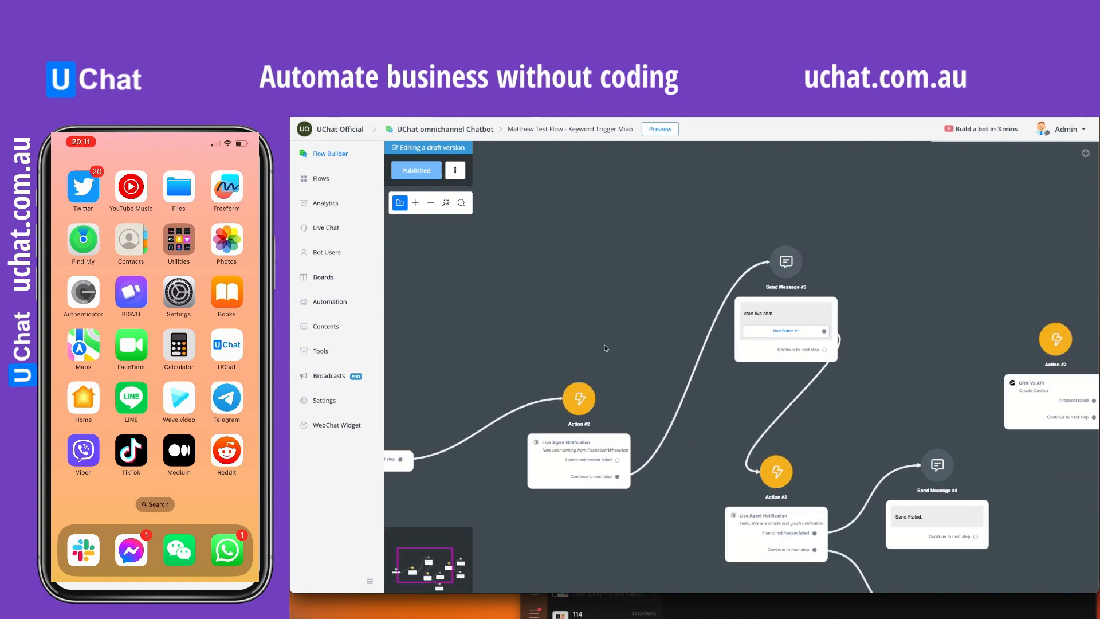
scroll(606, 347, "up", 6)
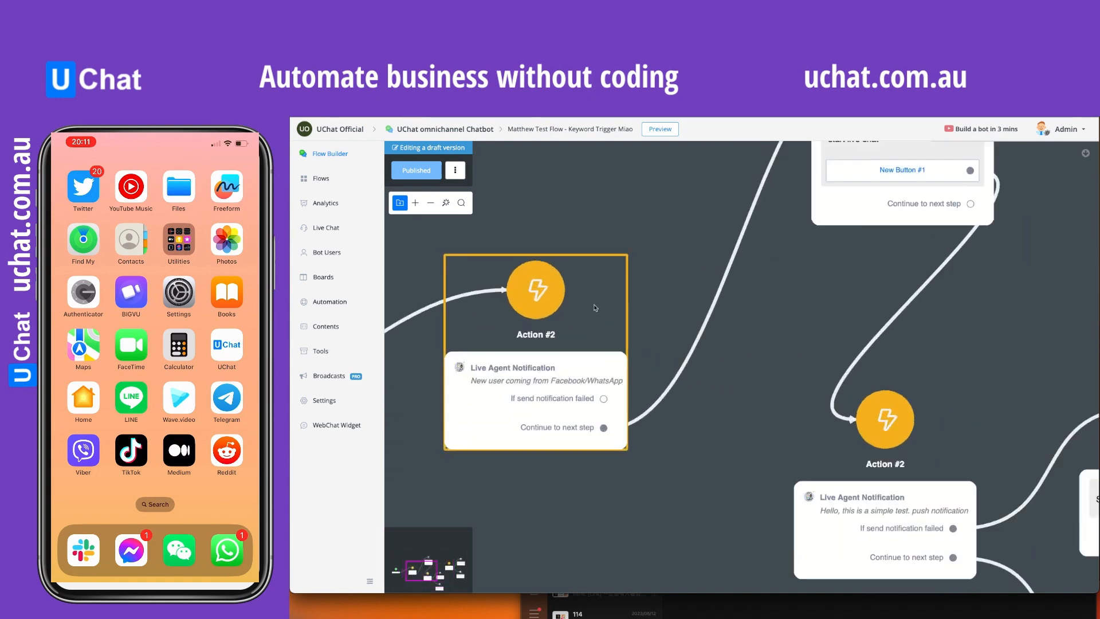
scroll(596, 308, "down", 5)
scroll(587, 391, "left", 4)
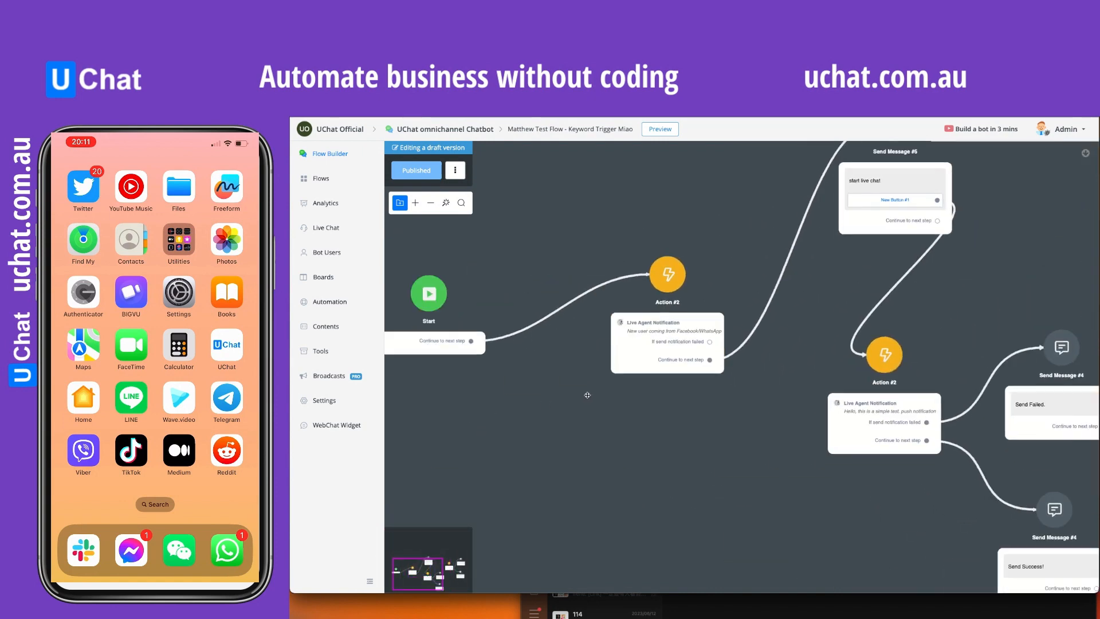
scroll(567, 372, "right", 4)
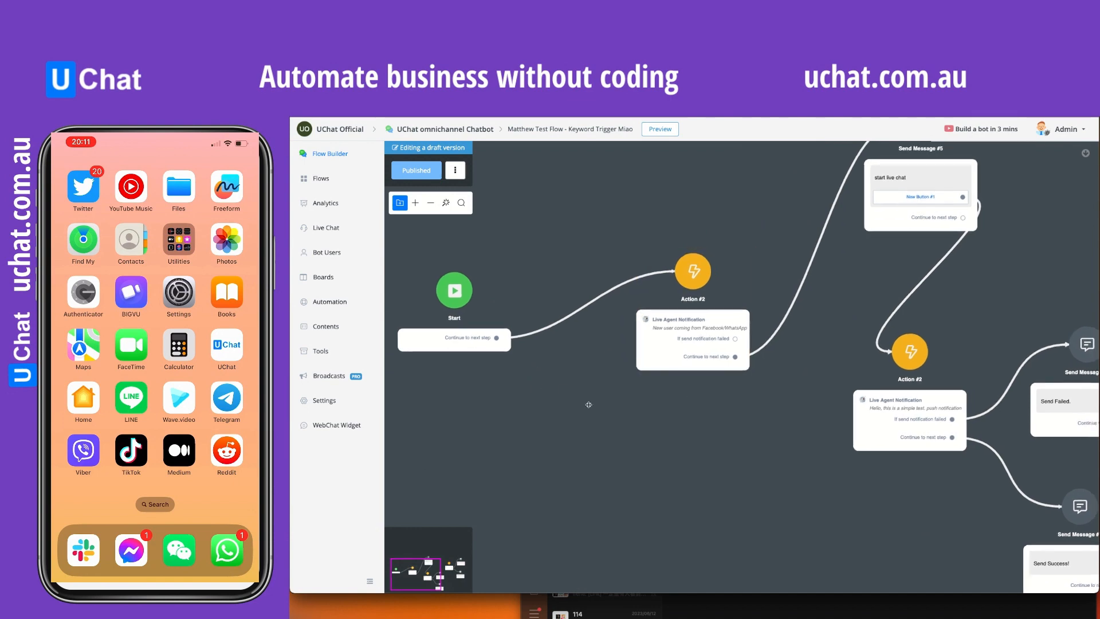
scroll(716, 252, "right", 3)
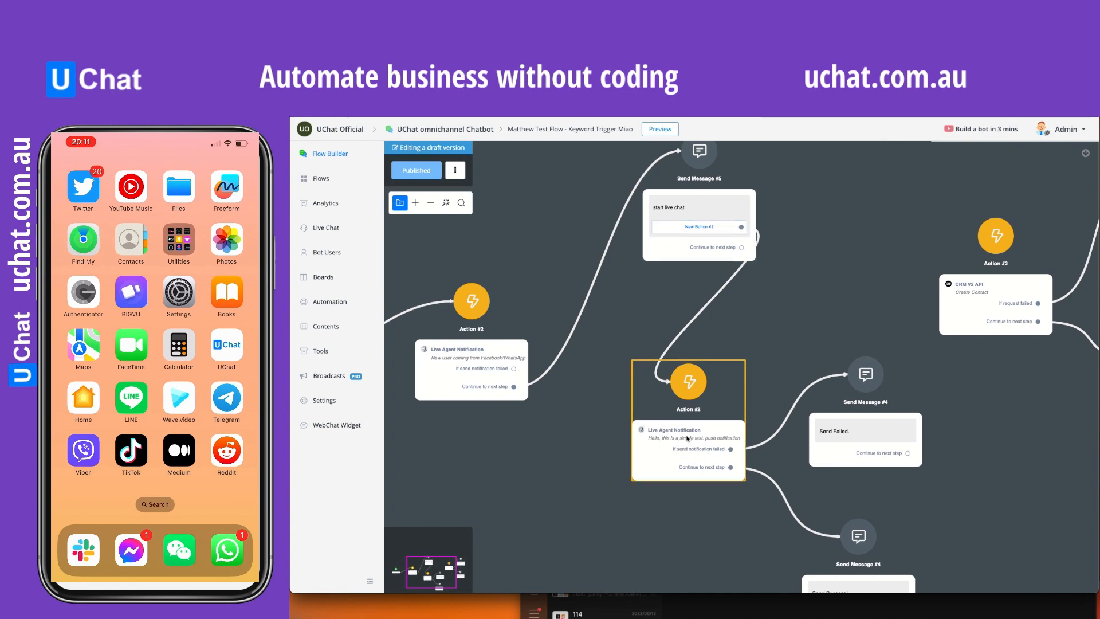
scroll(510, 304, "up", 2)
scroll(510, 303, "left", 1)
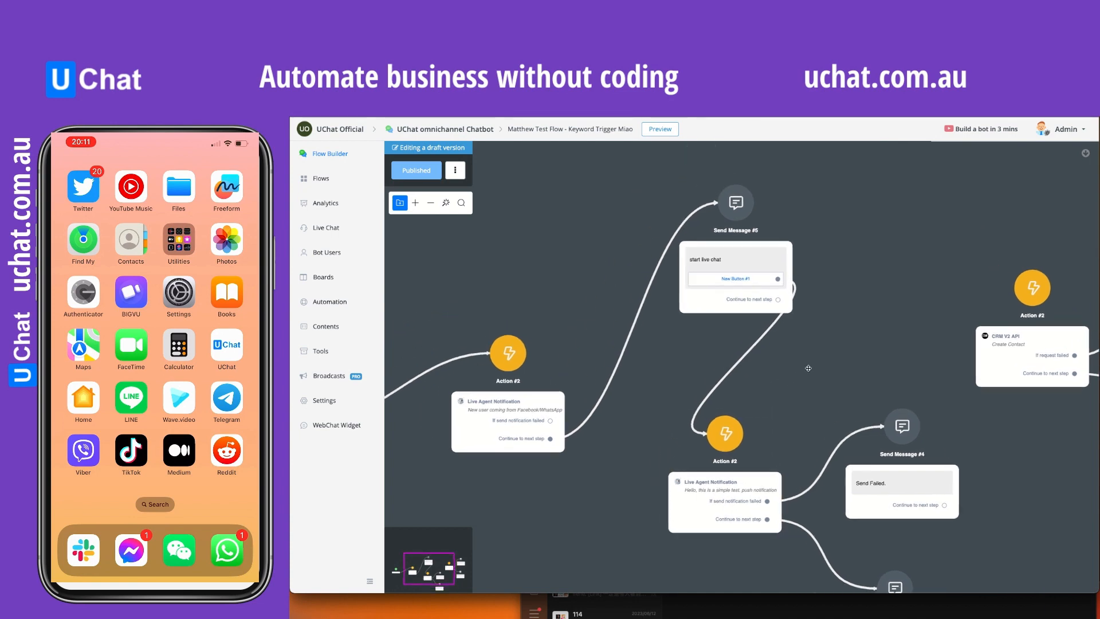
left_click_drag(510, 304, 597, 291)
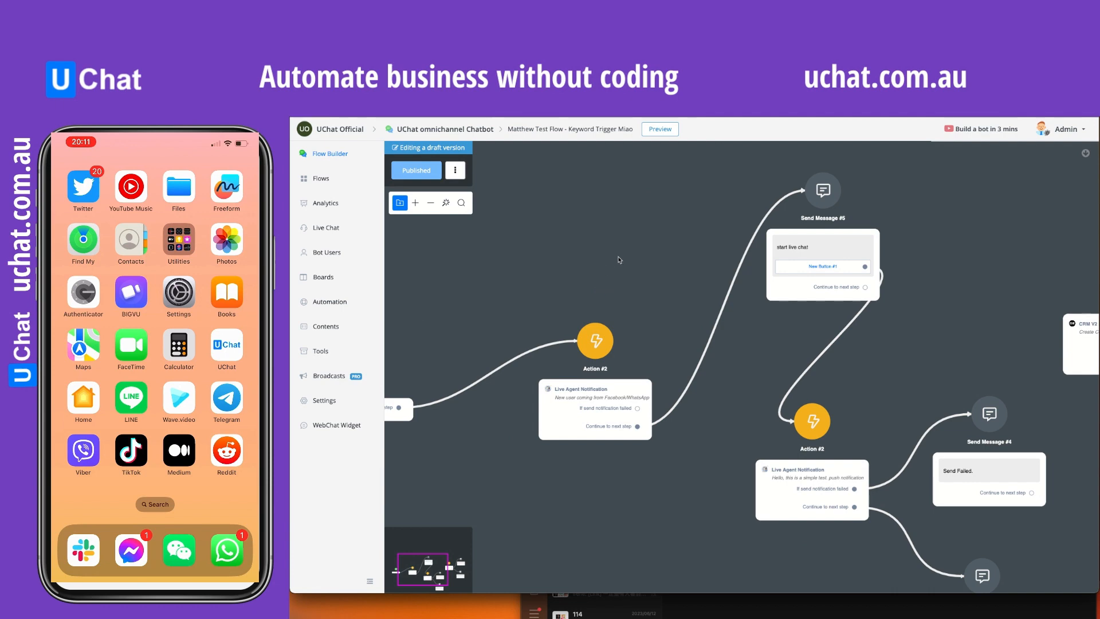
- Preview the flow in the web browser, open the chat widget and trigger New Button #1 in the latest "start live chat" message
left_click(661, 129)
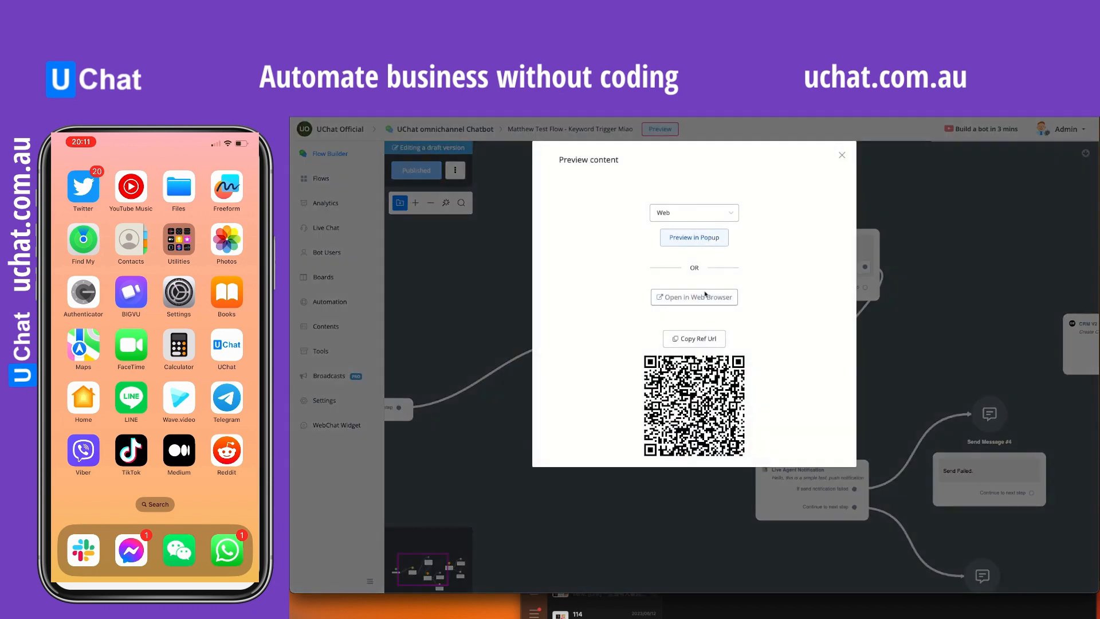
left_click(706, 299)
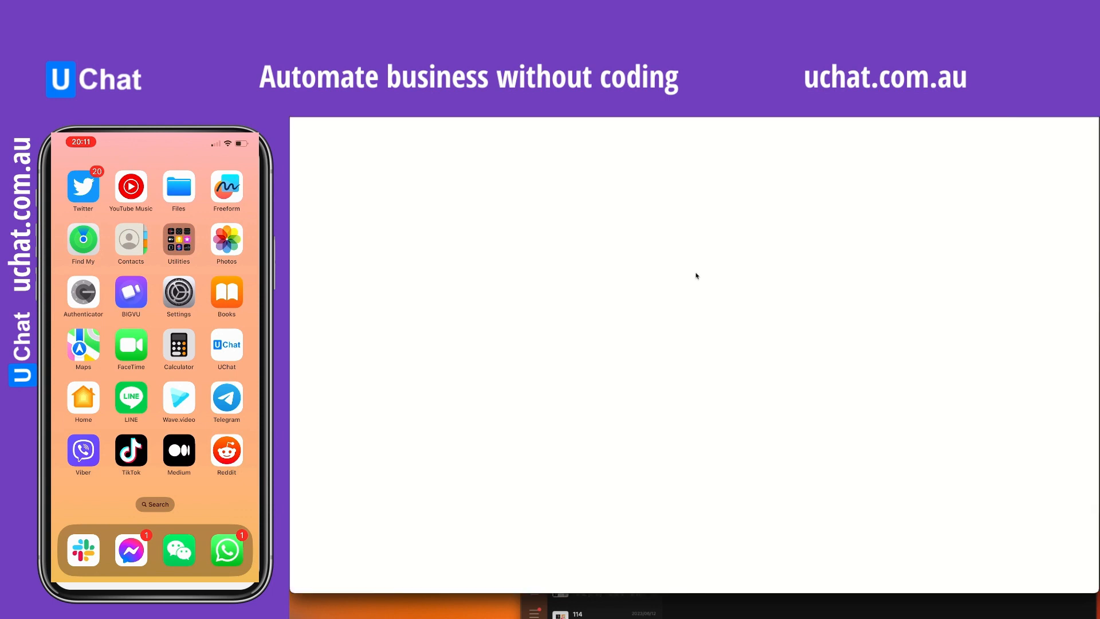
left_click(1076, 570)
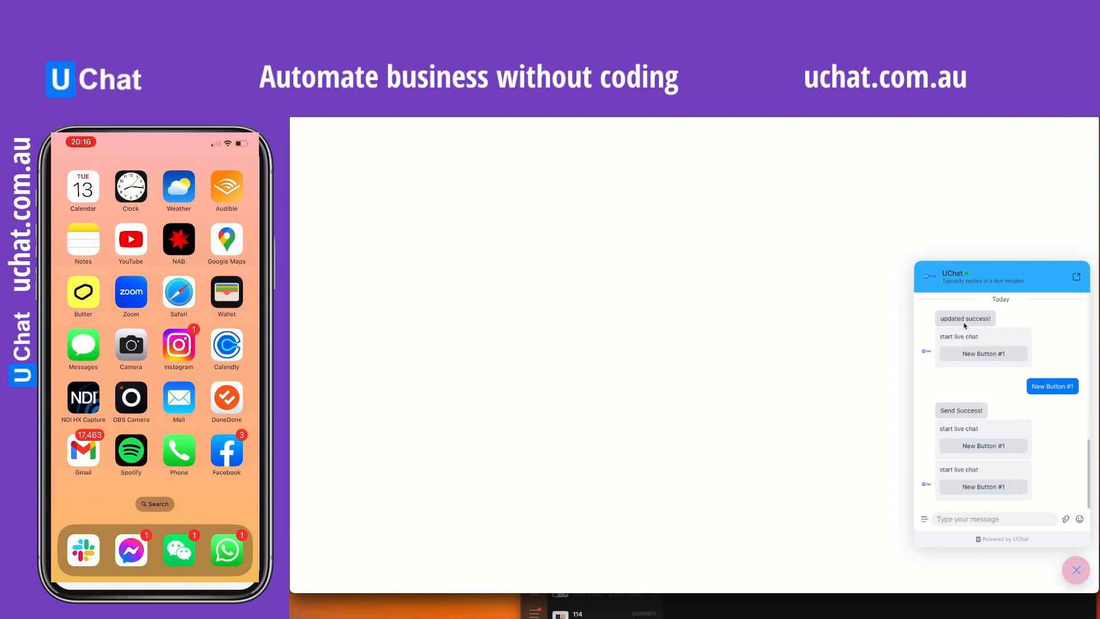
left_click(993, 488)
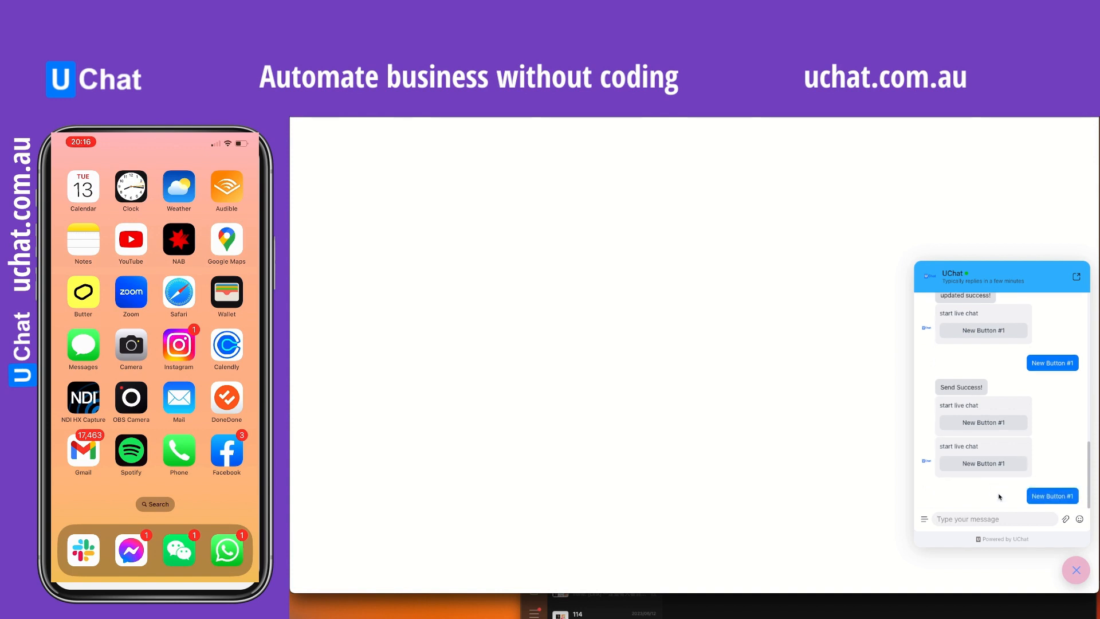
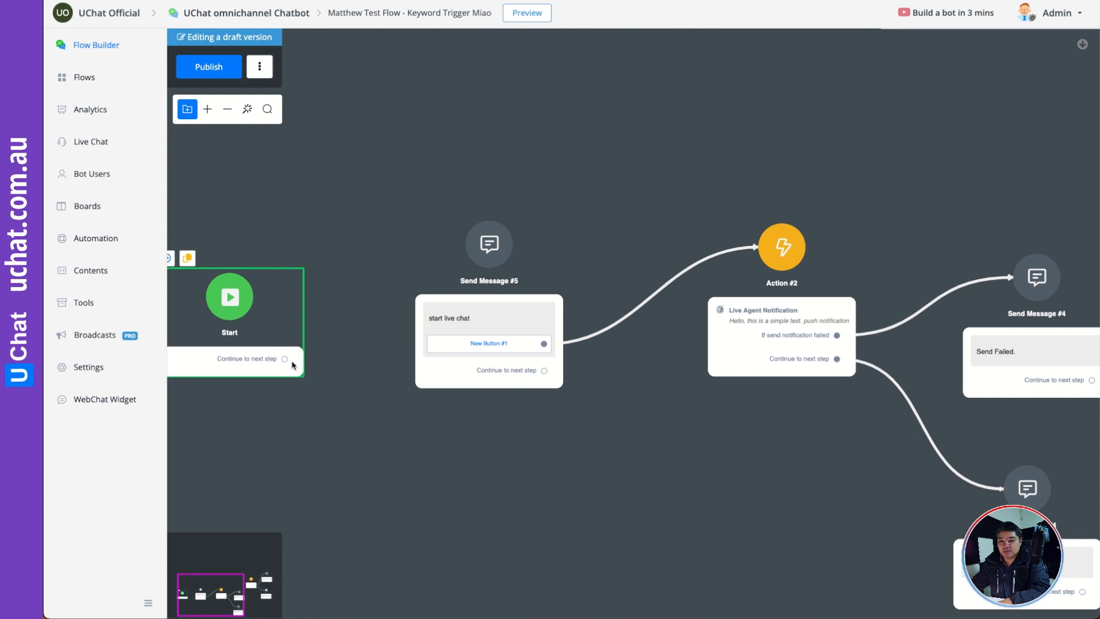
- Connect the Start step to Send Message #5 and change its text to "Click the button below to live chat with our support"
left_click_drag(285, 359, 489, 245)
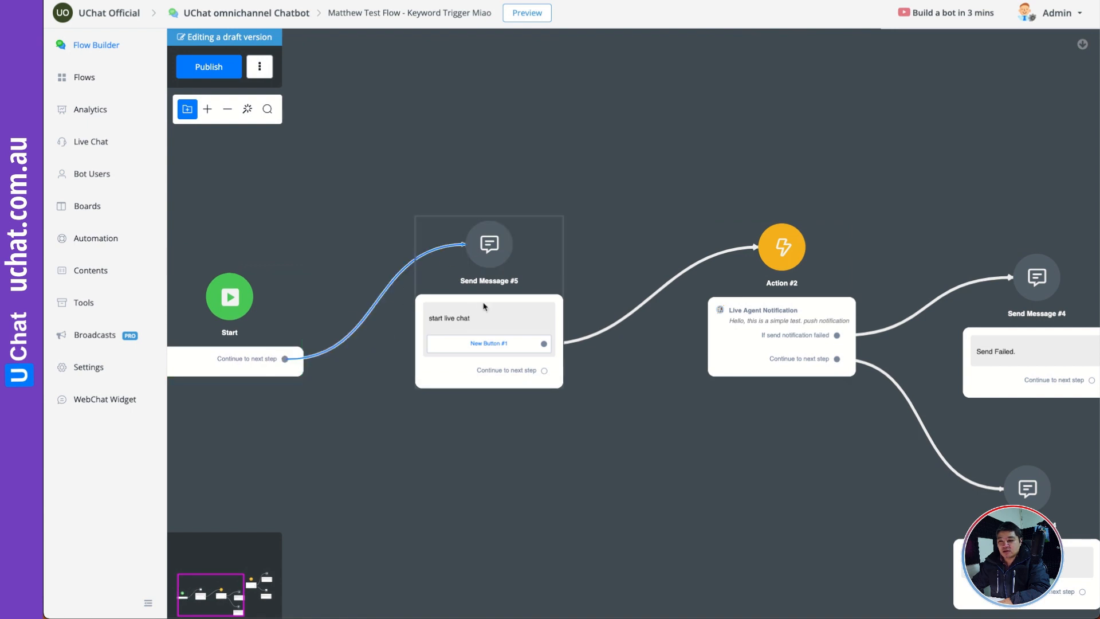
left_click(487, 316)
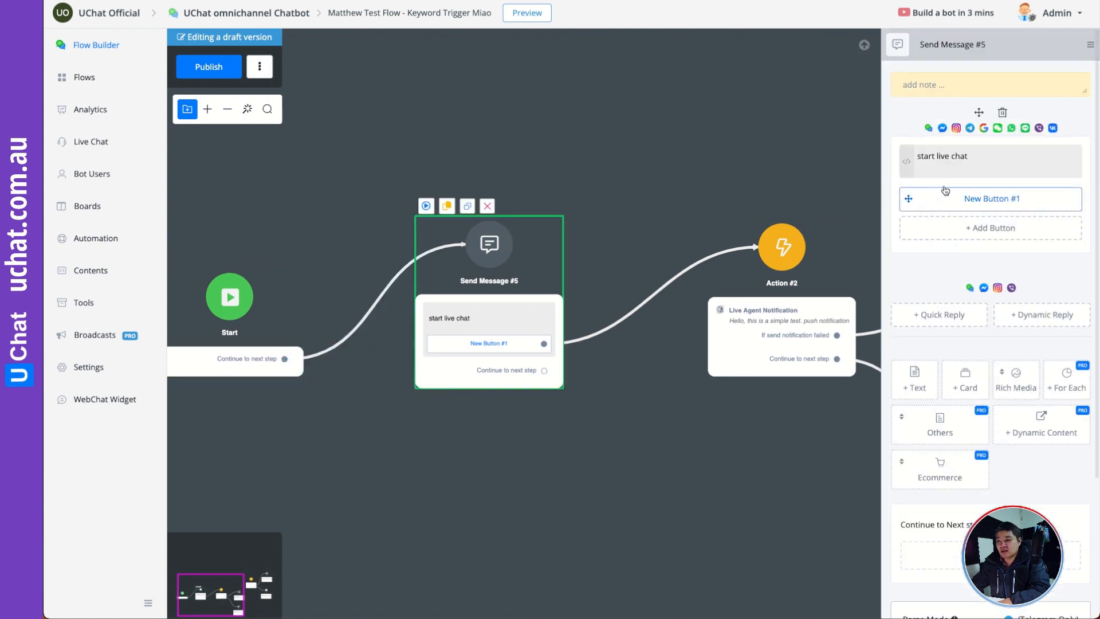
left_click(942, 160)
key("ctrl+a")
type("qlic")
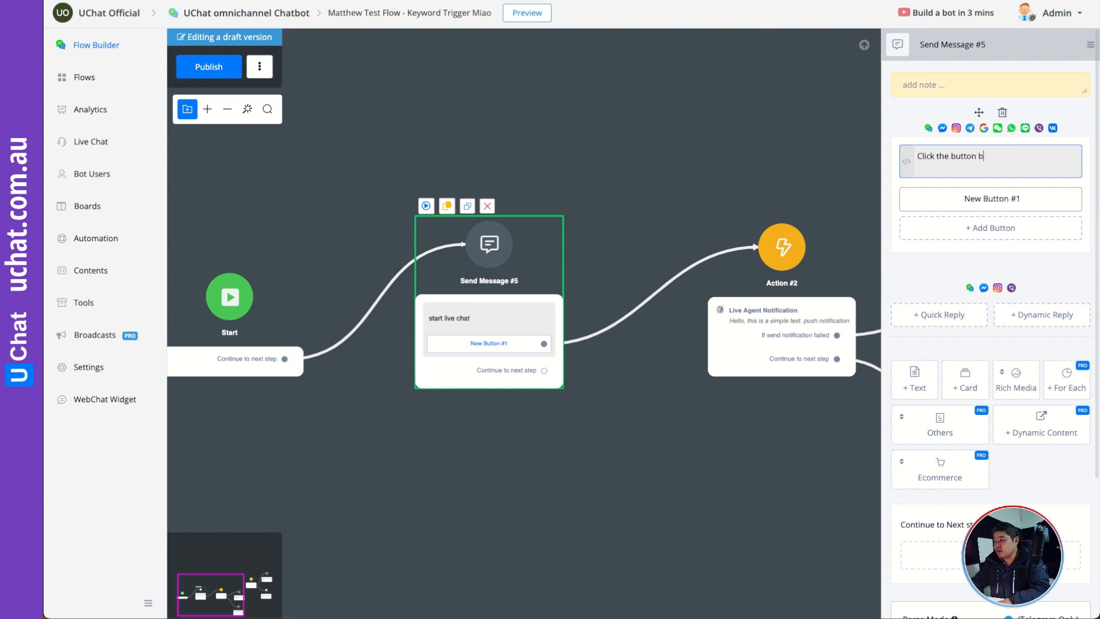
type("k the button below to live")
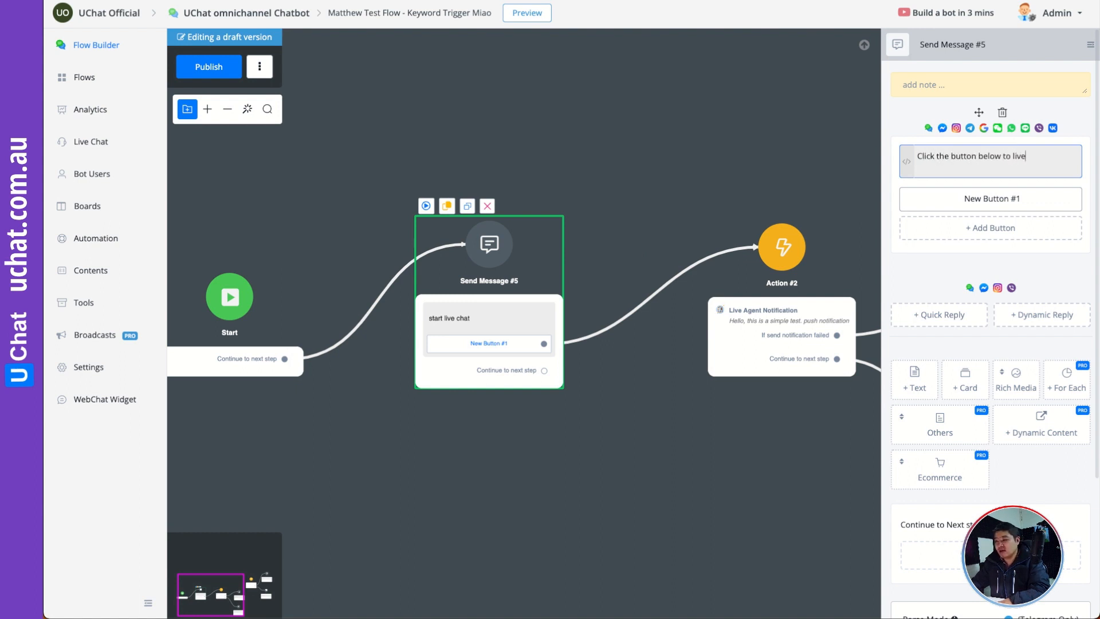
type(" chat with our support")
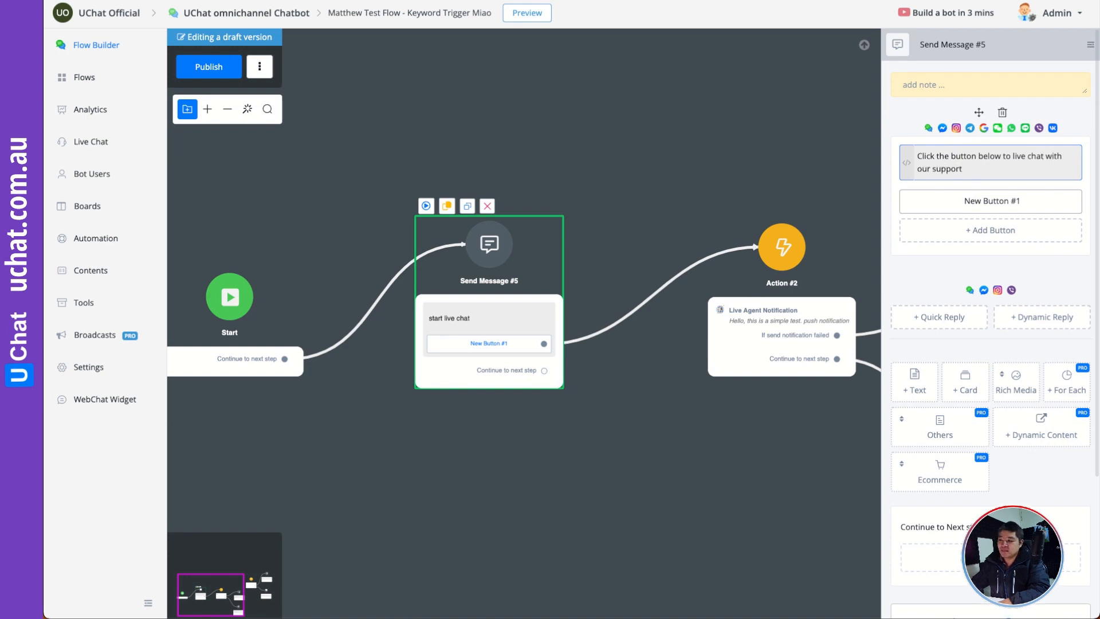
- Retitle New Button #1 in Send Message #5 as "Live Chat support" and save it
left_click(991, 202)
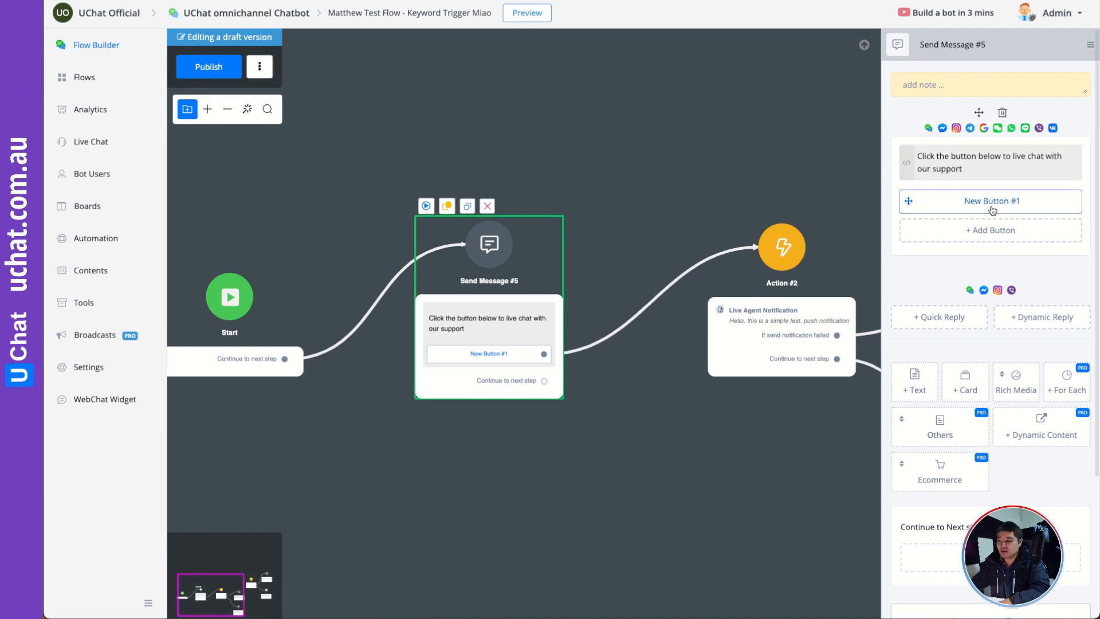
key("ctrl+a")
type("L")
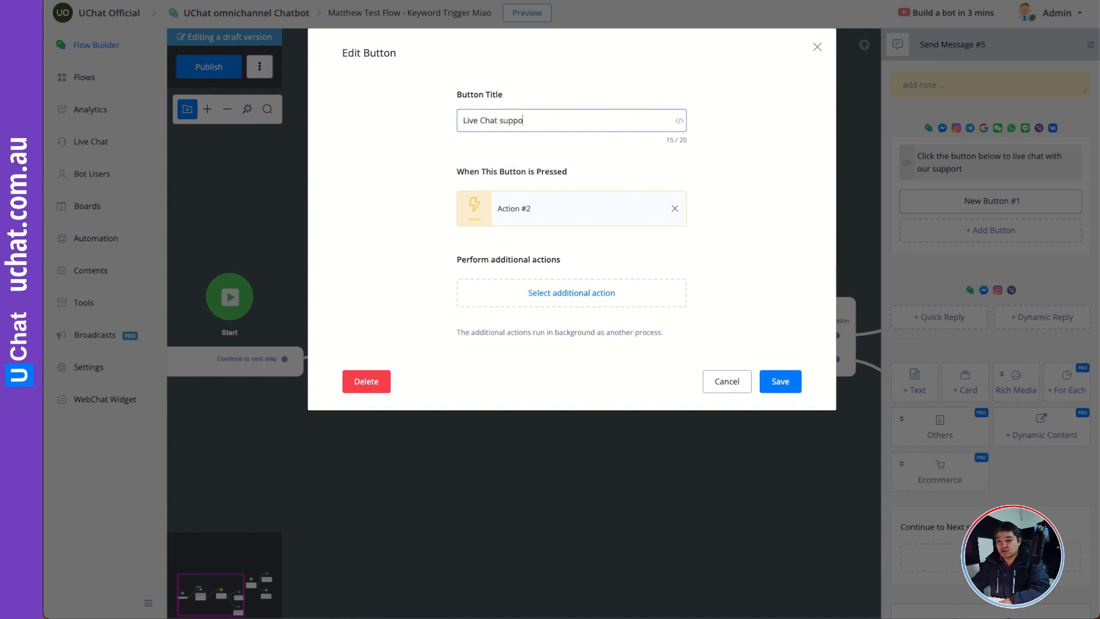
type("ive Chat support")
left_click(781, 381)
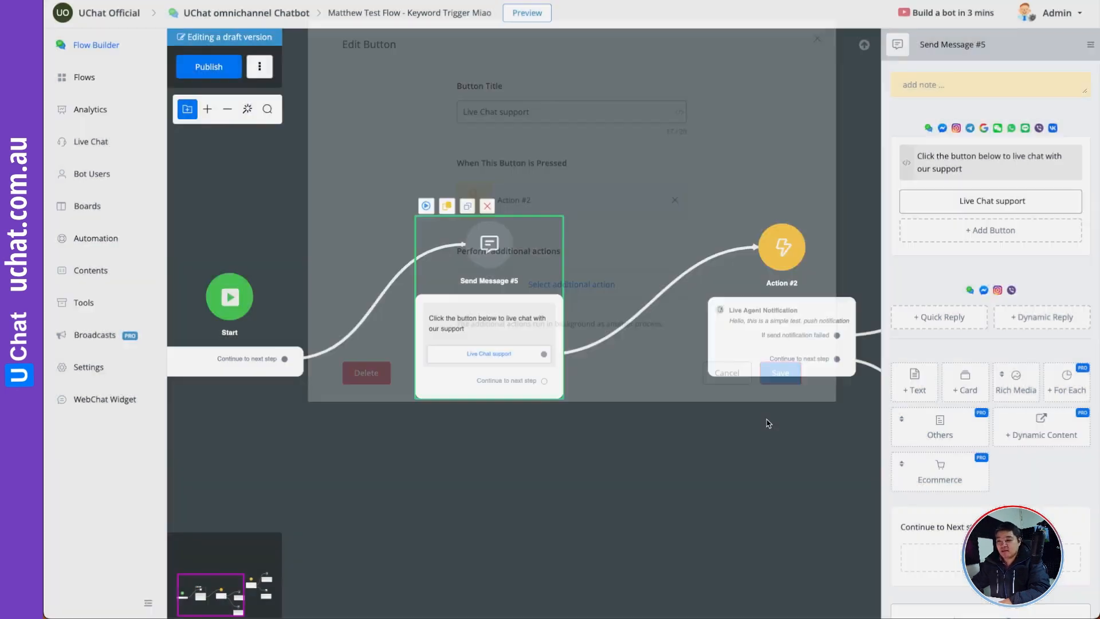
- Add an Assign to Agent action to Action #2 after the Live Agent Notification and assign it to Admin
left_click_drag(747, 442, 589, 409)
left_click(582, 347)
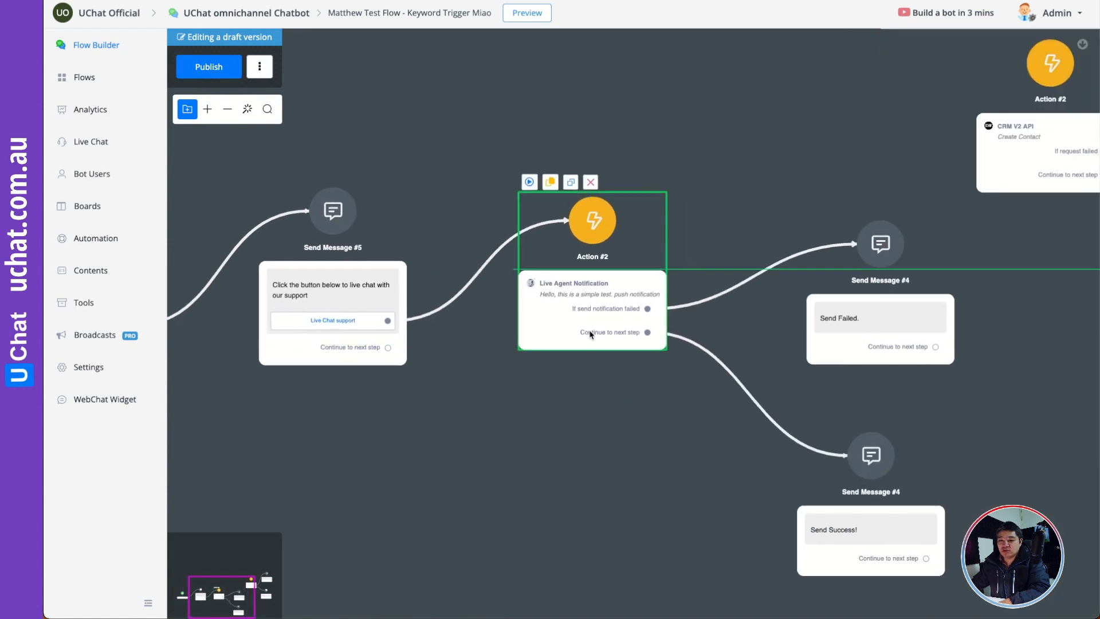
left_click(593, 304)
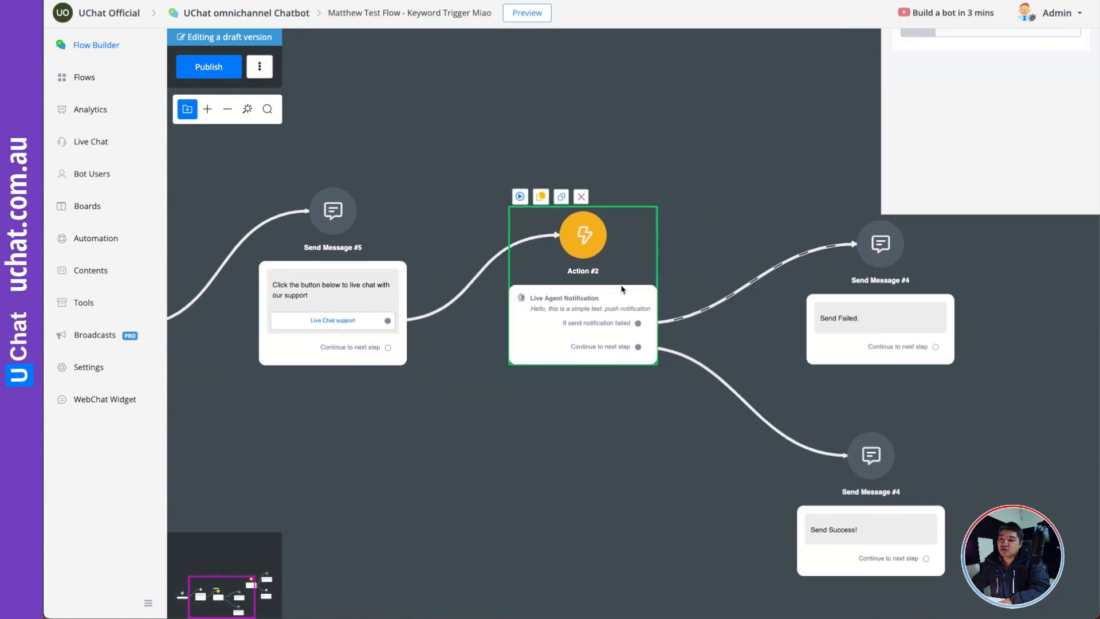
left_click(935, 291)
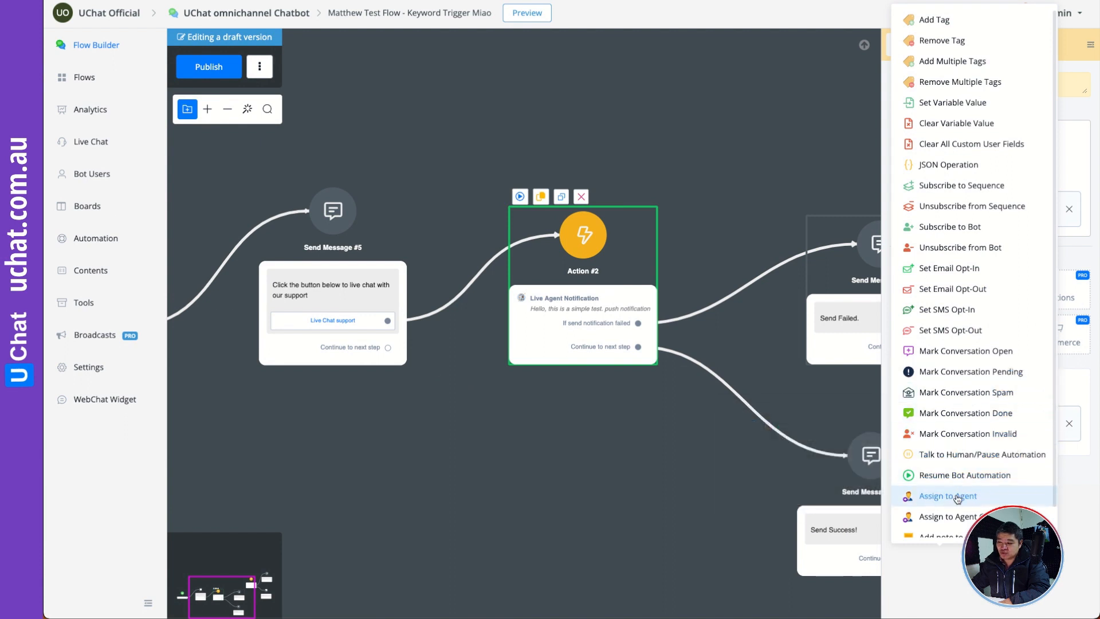
scroll(963, 494, "down", 1)
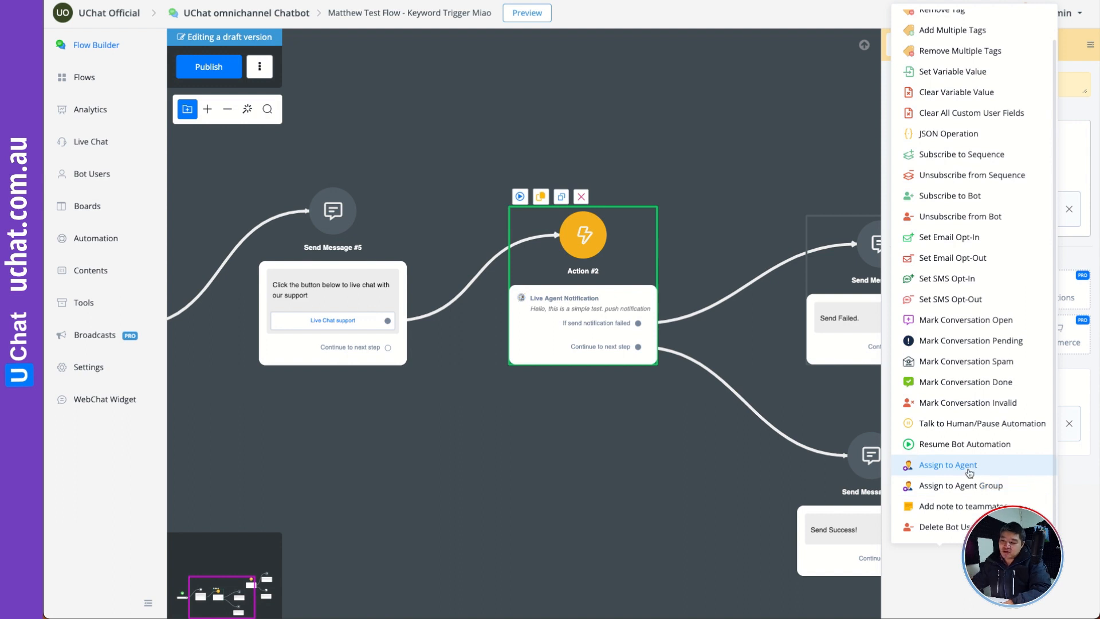
left_click(968, 468)
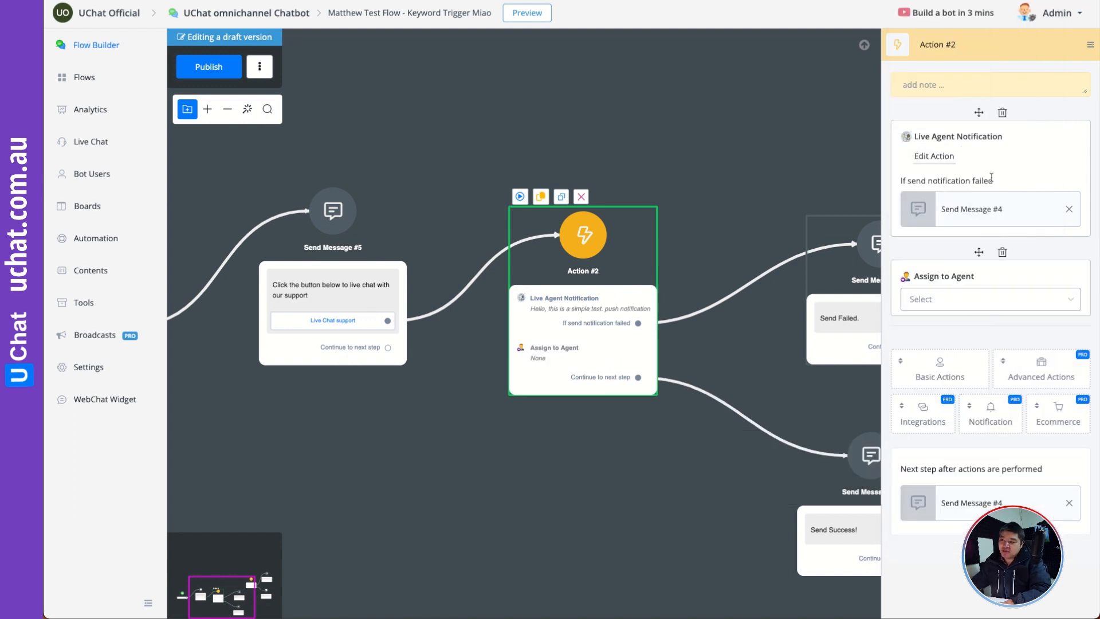
left_click(951, 301)
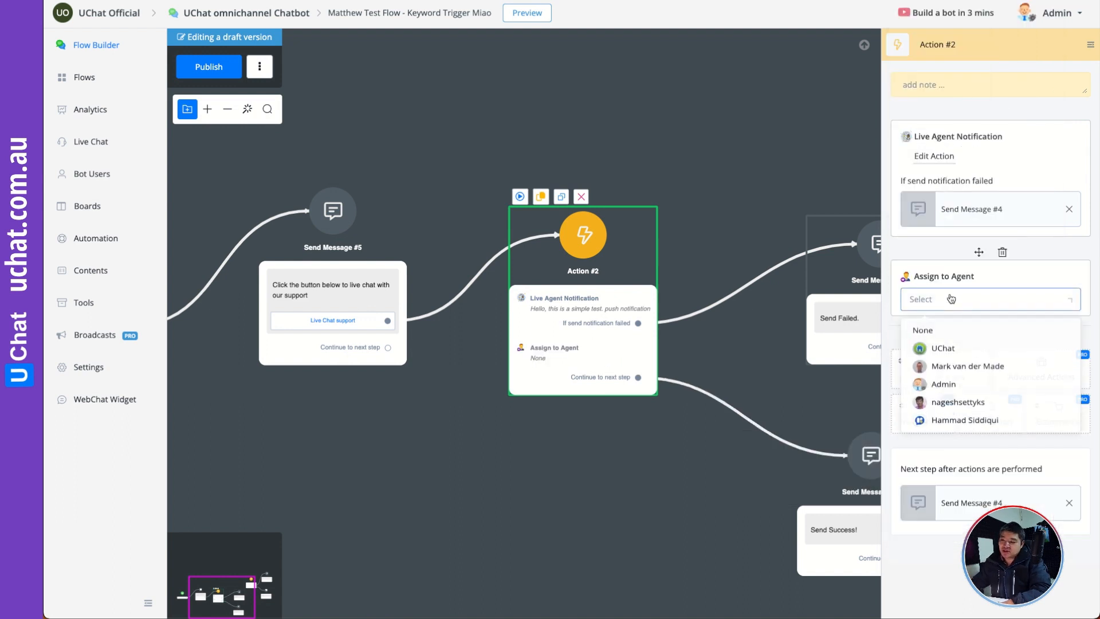
left_click(953, 391)
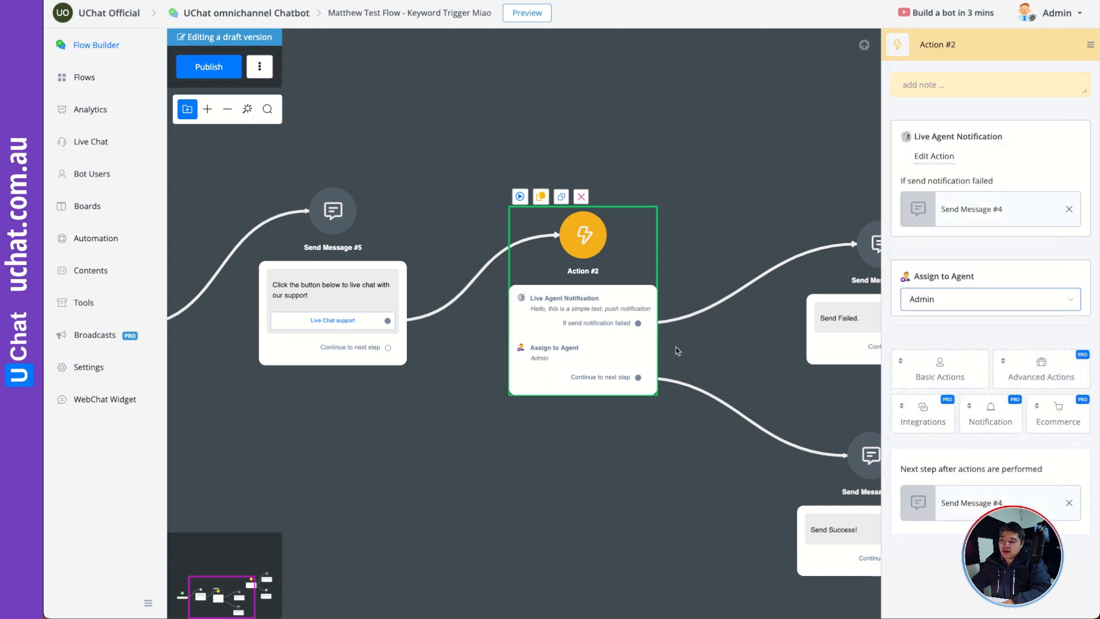
- Add a Talk to Human/Pause Automation action to Action #2
left_click(924, 370)
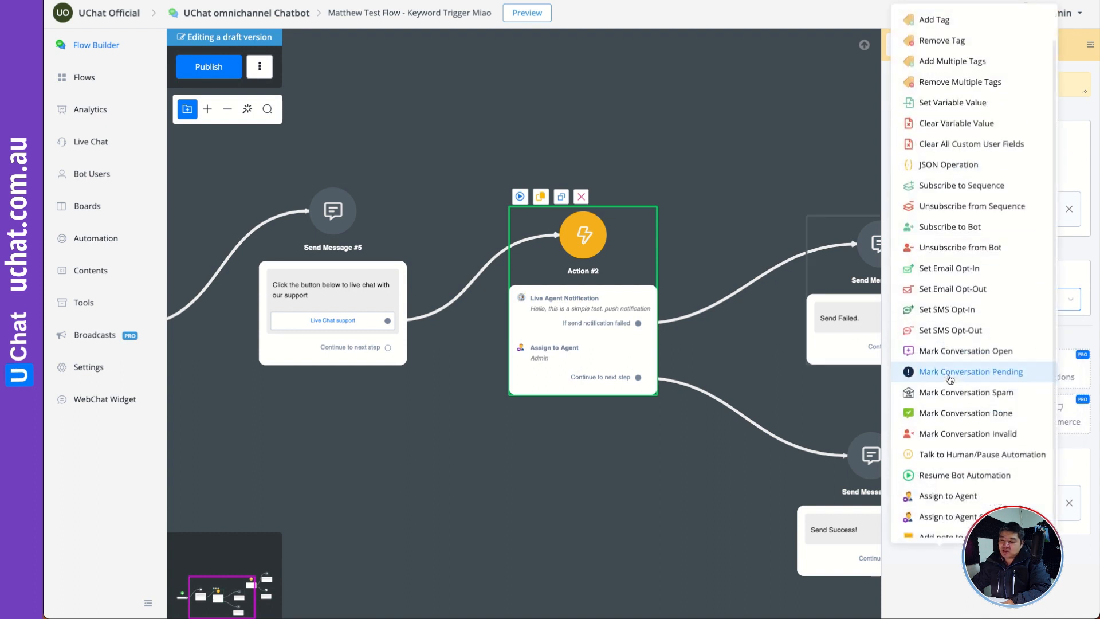
left_click(953, 457)
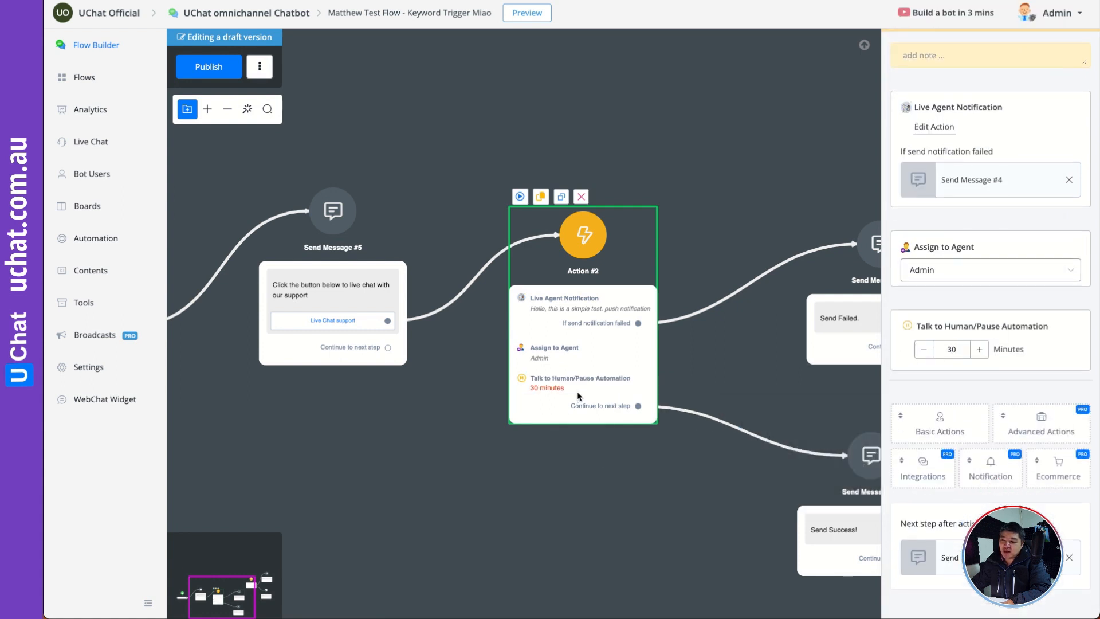
left_click(734, 367)
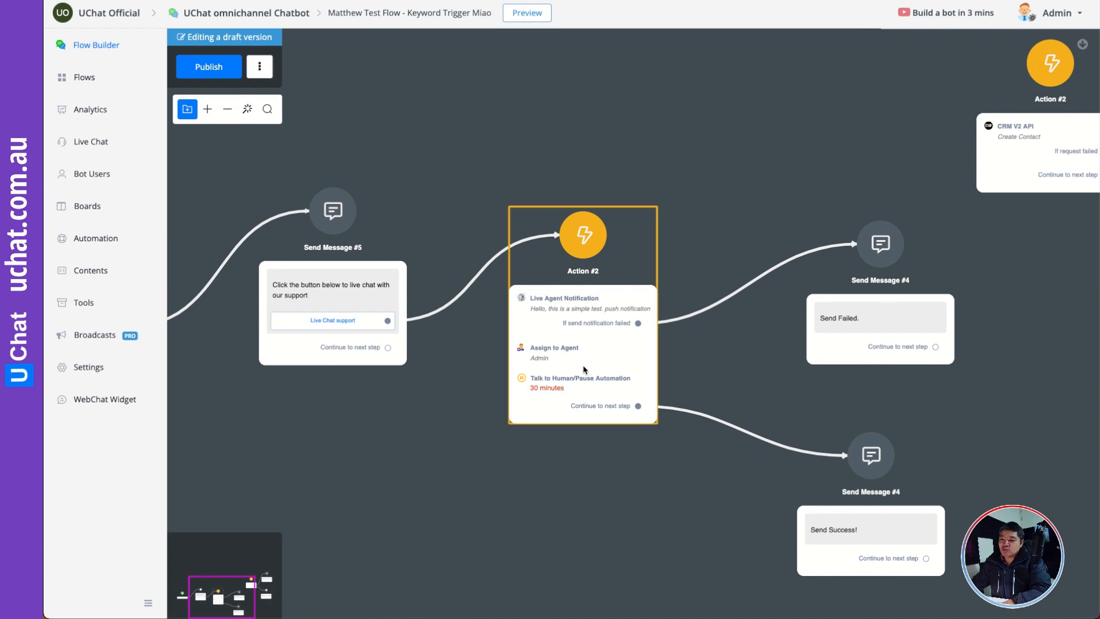
- Reorder Action #2 so that Assign to Agent comes first, Talk to Human/Pause Automation second and Live Agent Notification last
left_click(643, 356)
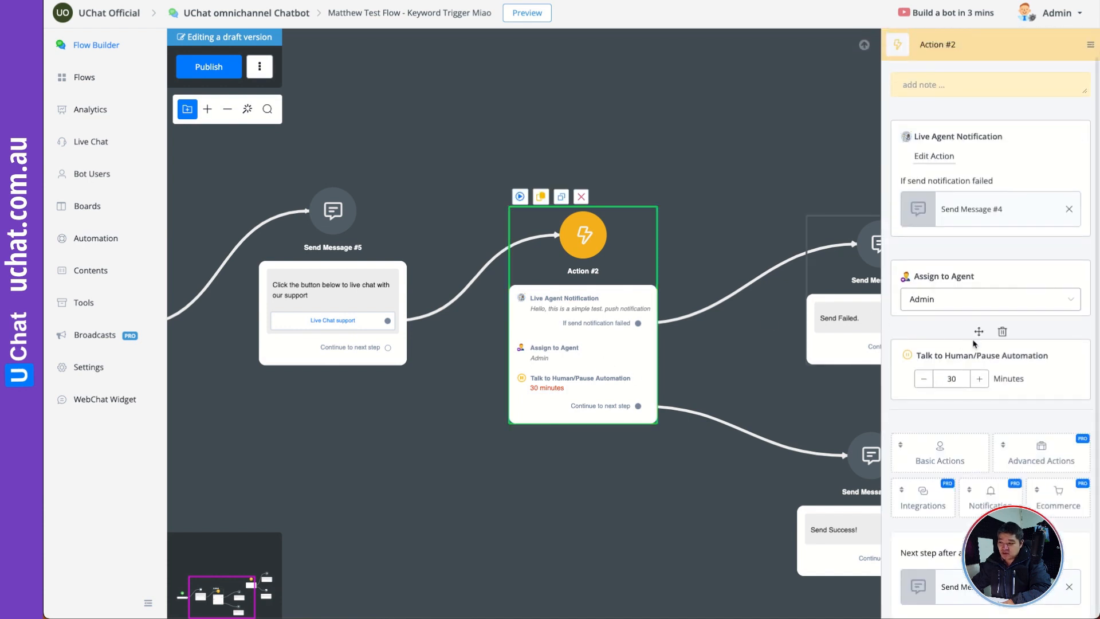
left_click_drag(980, 332, 983, 256)
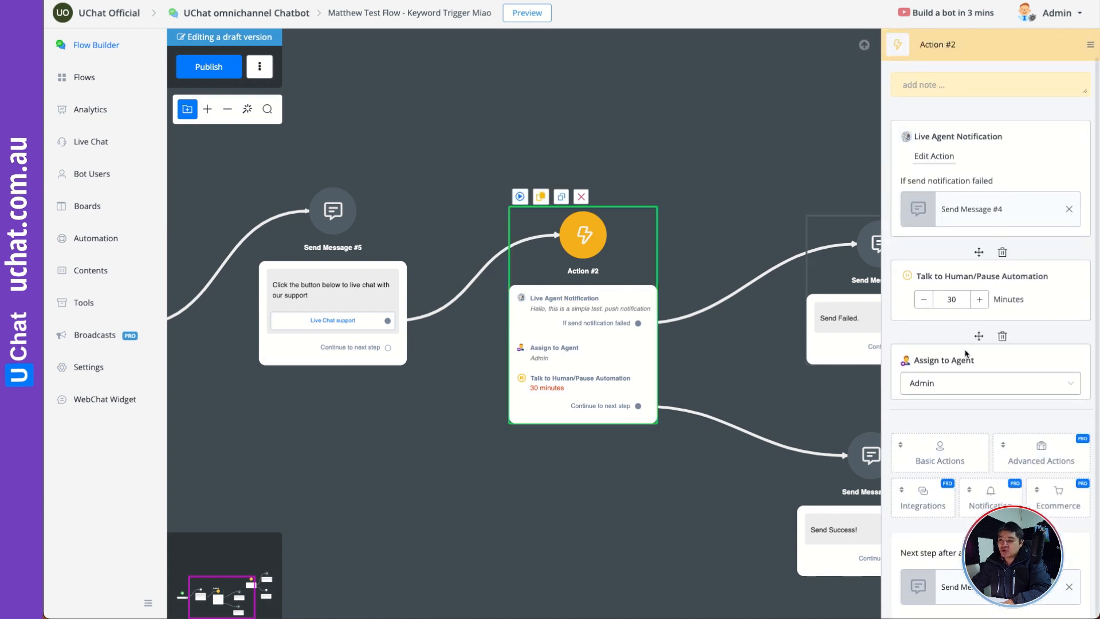
left_click_drag(979, 337, 977, 114)
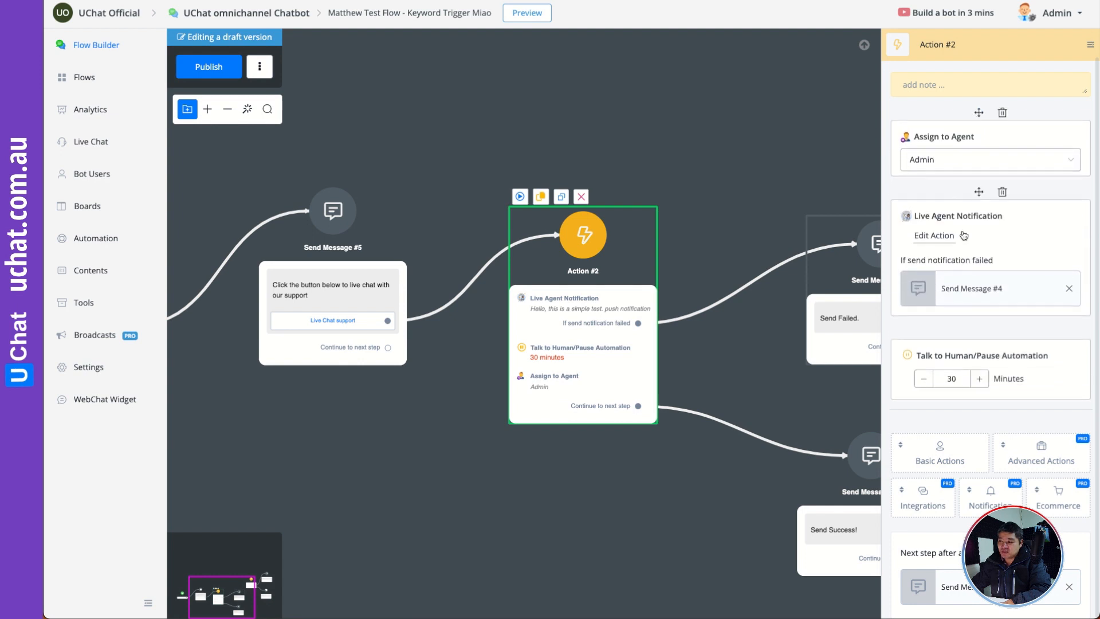
left_click_drag(979, 332, 978, 191)
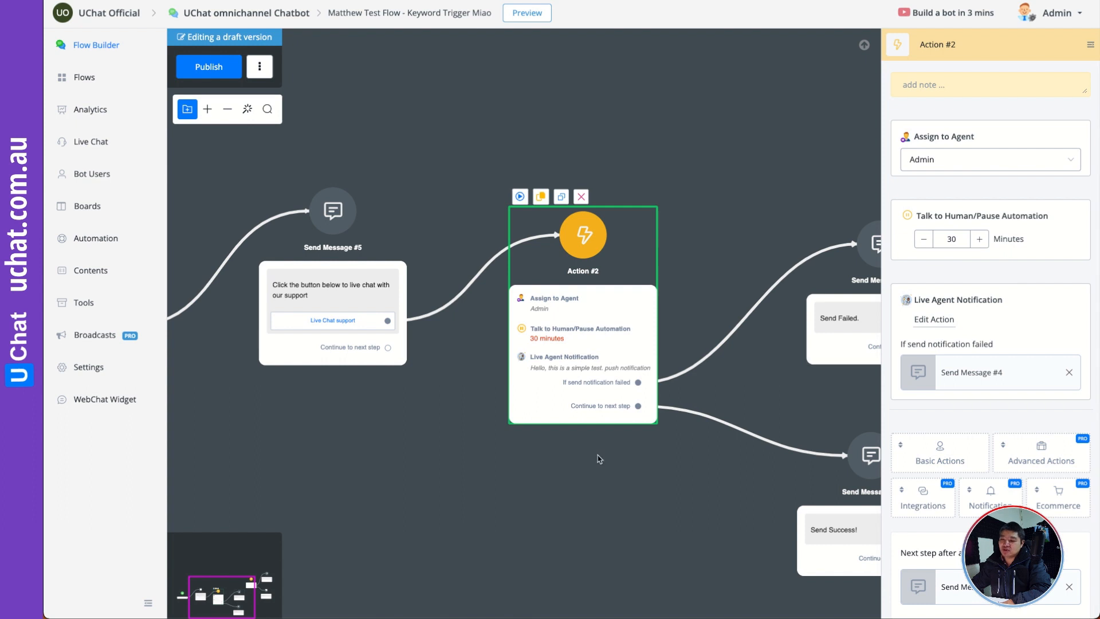
- Delete the "Send Success!" message step that follows Action #2
left_click_drag(732, 533, 606, 420)
left_click_drag(776, 420, 738, 447)
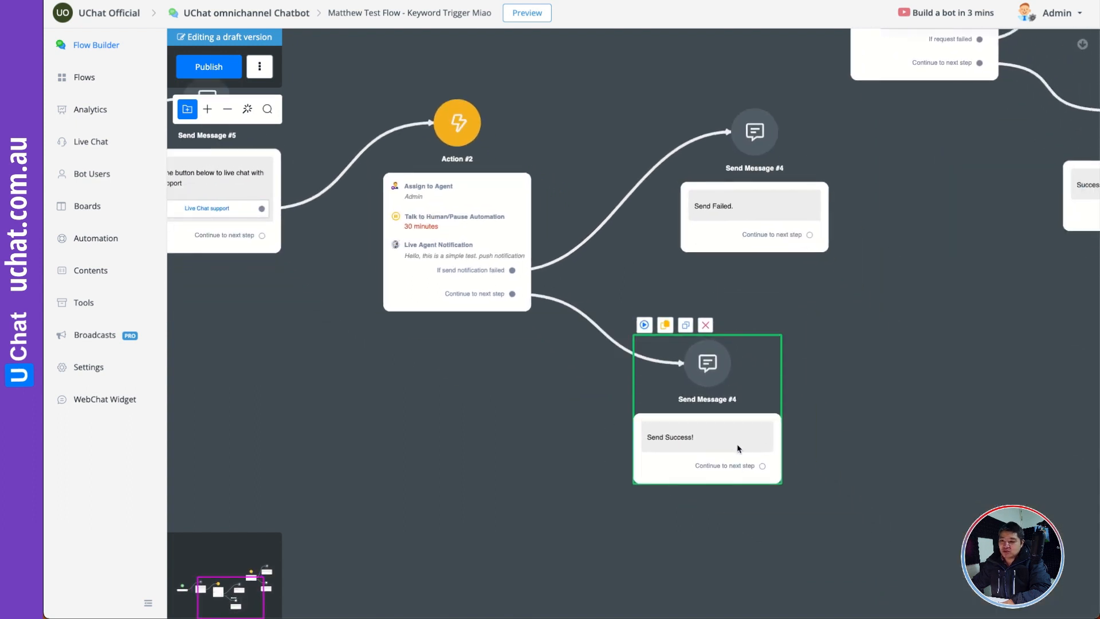
left_click(724, 438)
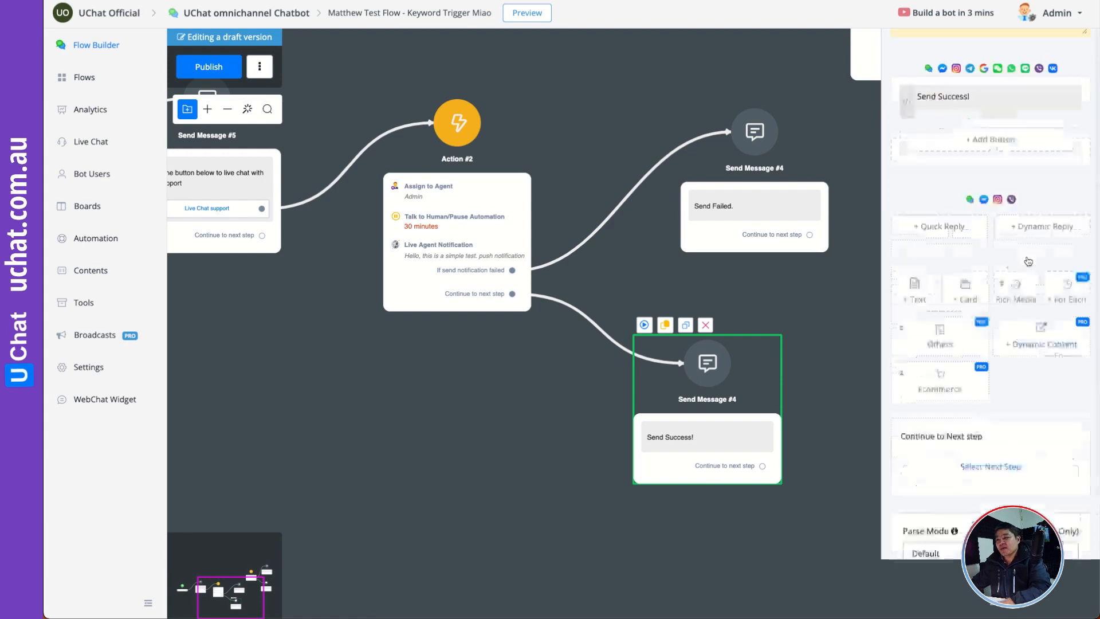
left_click(710, 326)
left_click(660, 328)
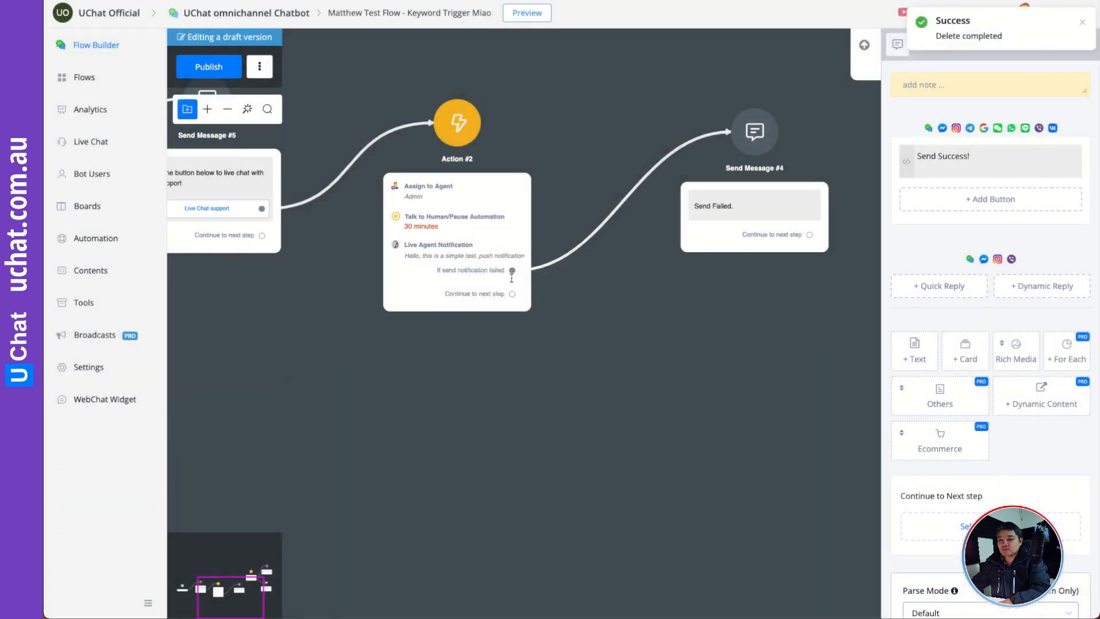
- Add a Question step as the next step of Action #2 and give it a Text question item
left_click_drag(514, 295, 640, 388)
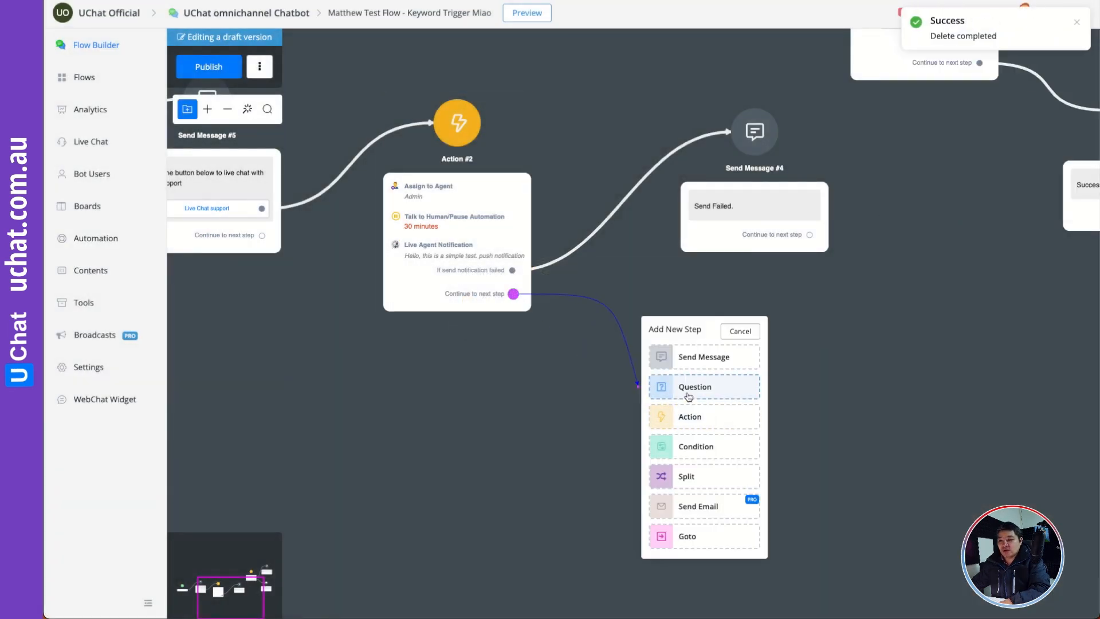
left_click(739, 379)
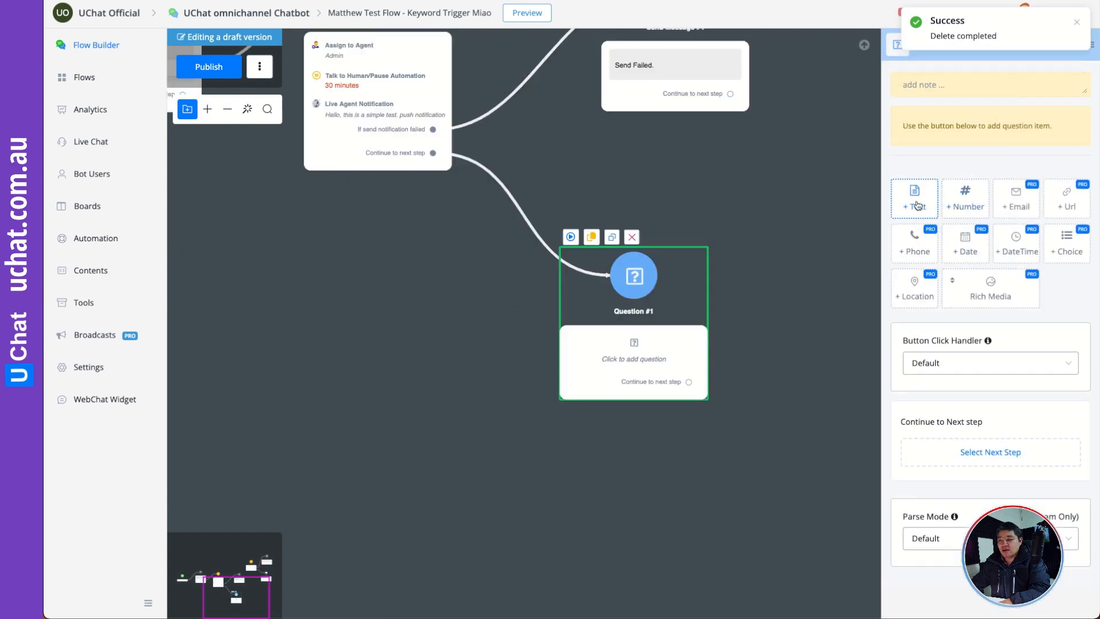
left_click(912, 192)
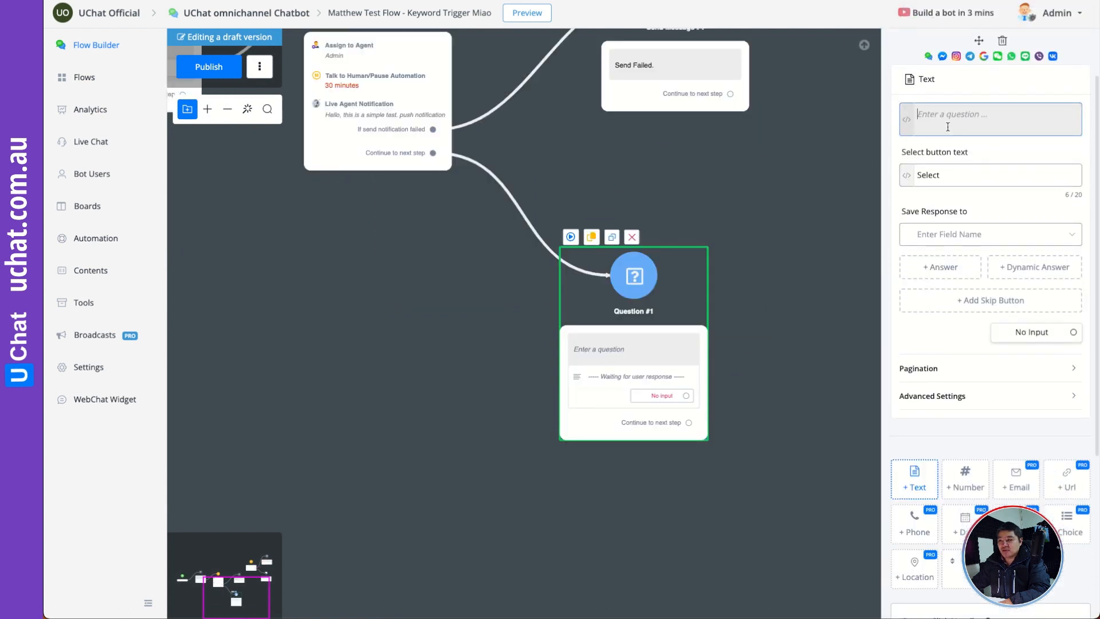
- Write the question as "Ok, Now, I am connecting you with one of our agent, you can start typing your questions."
type("Ok, ")
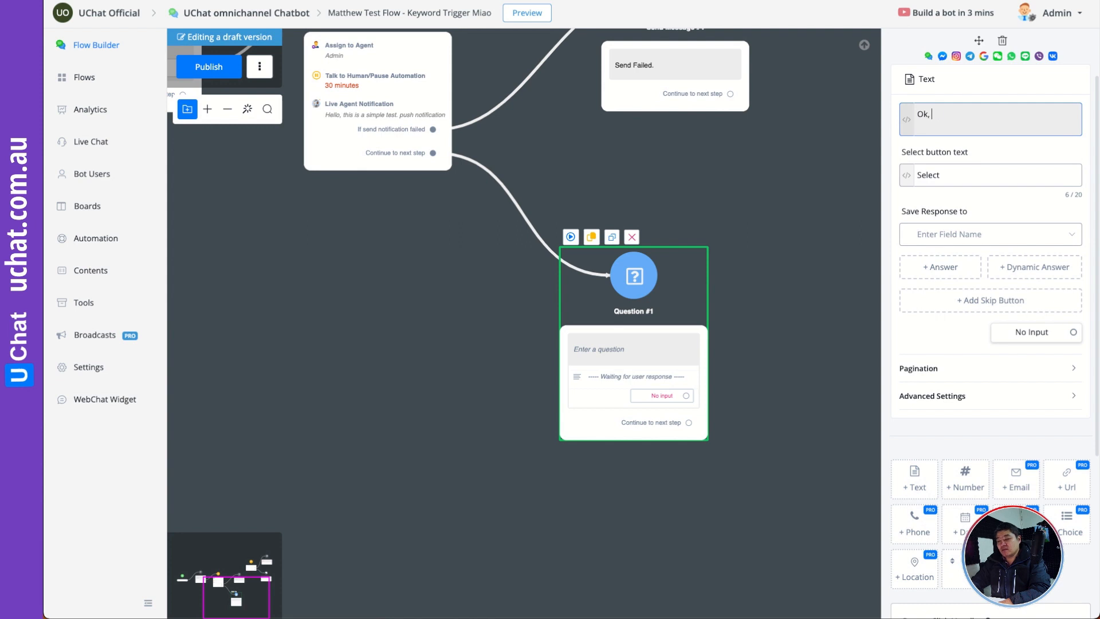
type("Now, I am connecting you with")
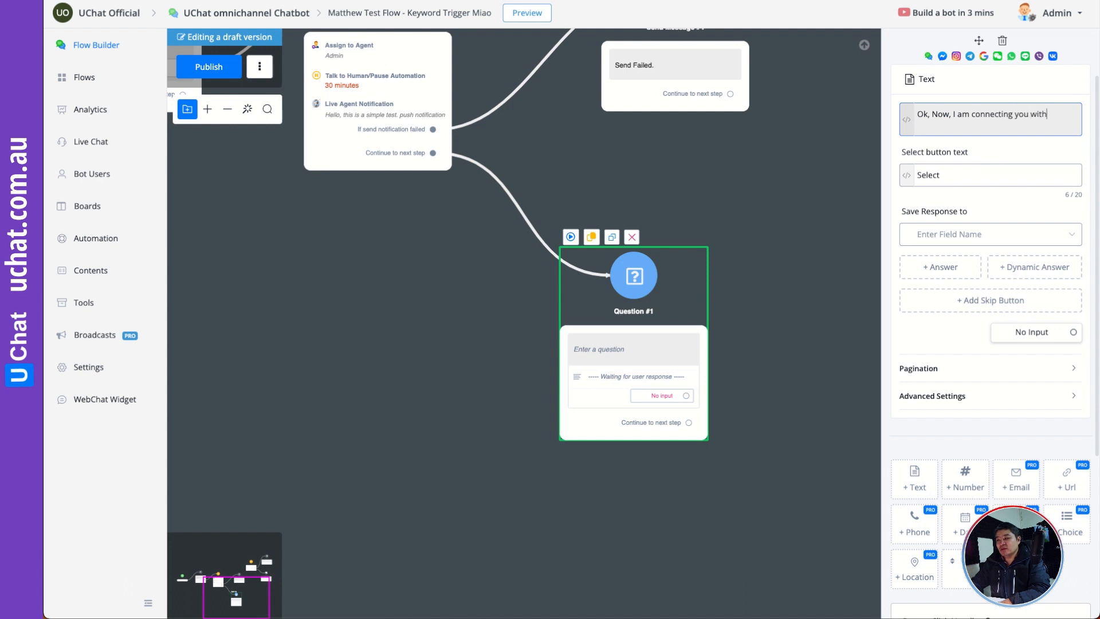
type("f our ag")
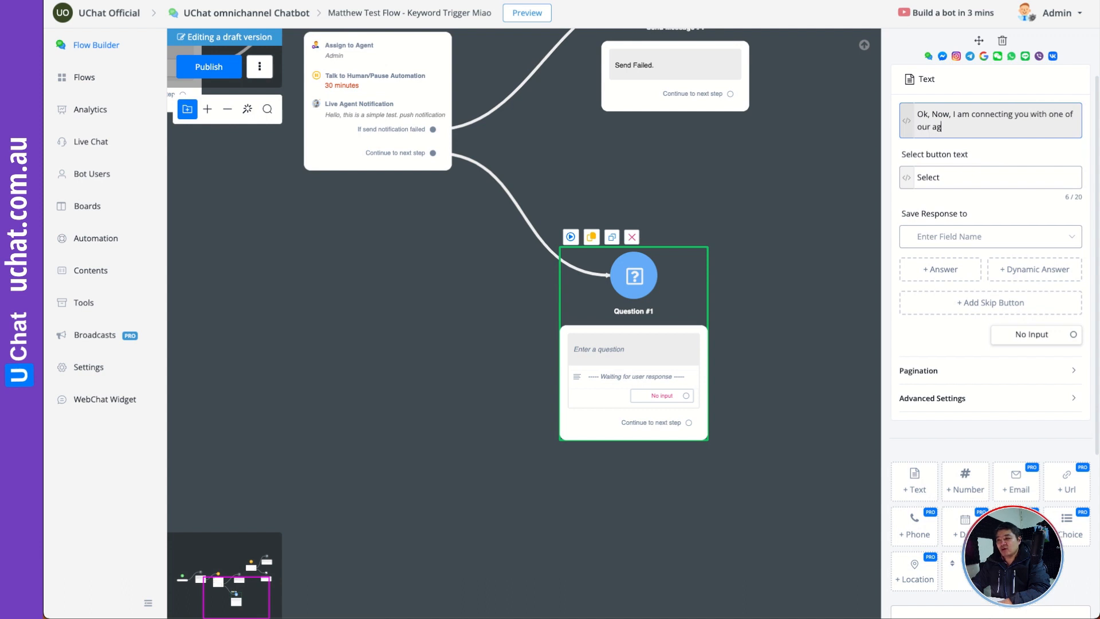
type("ent, you can start typ")
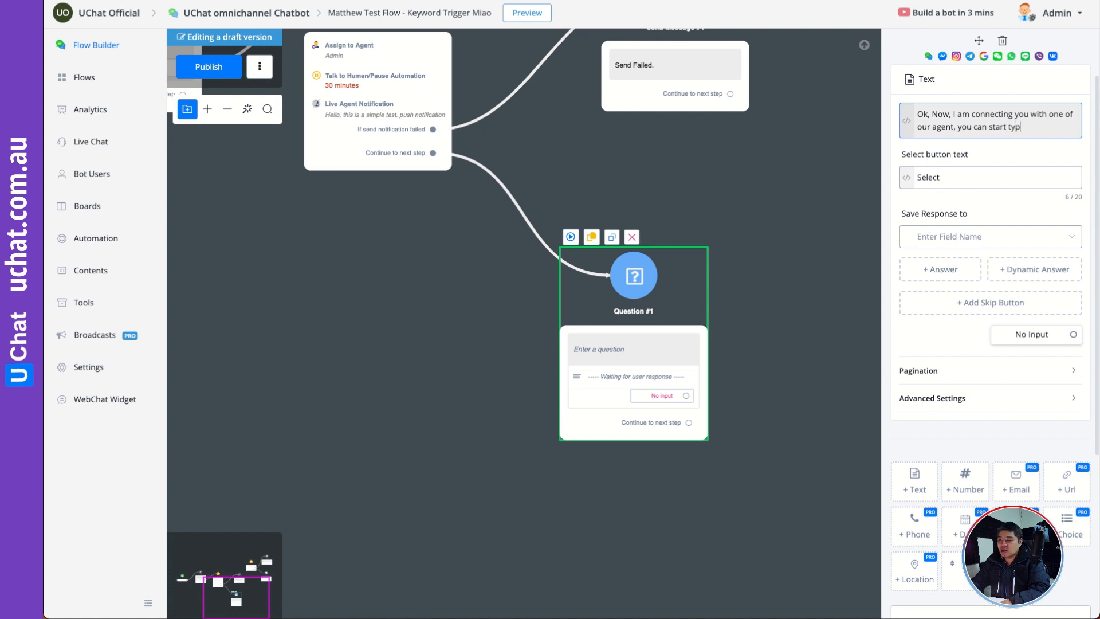
type("ing your questions.")
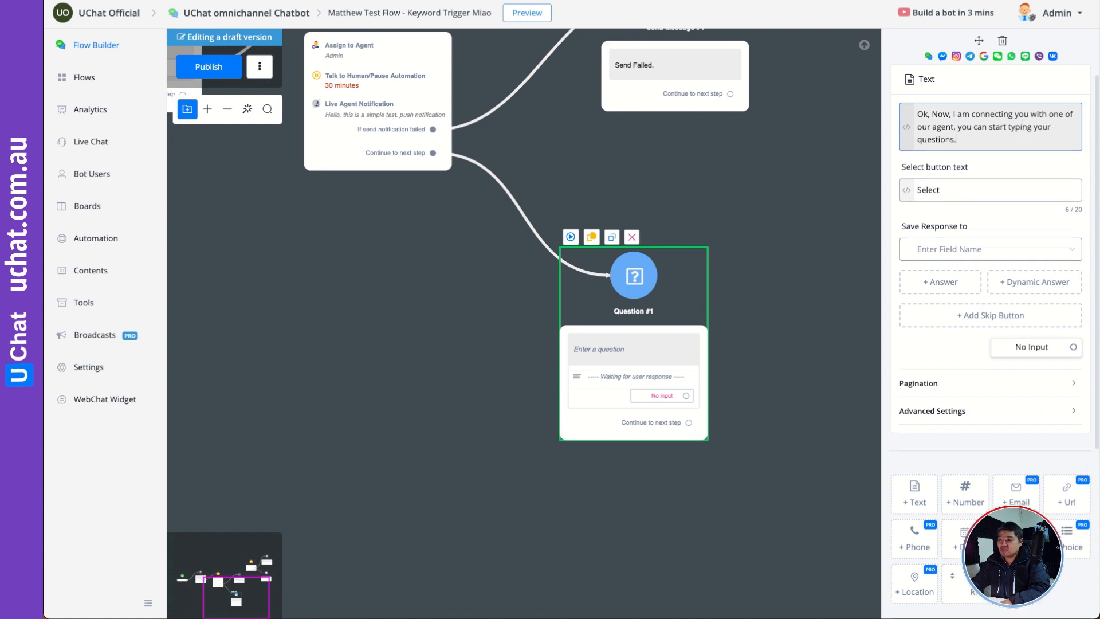
- Save the response of the Text question in Question #1 to the ref_payload custom user field
left_click(948, 249)
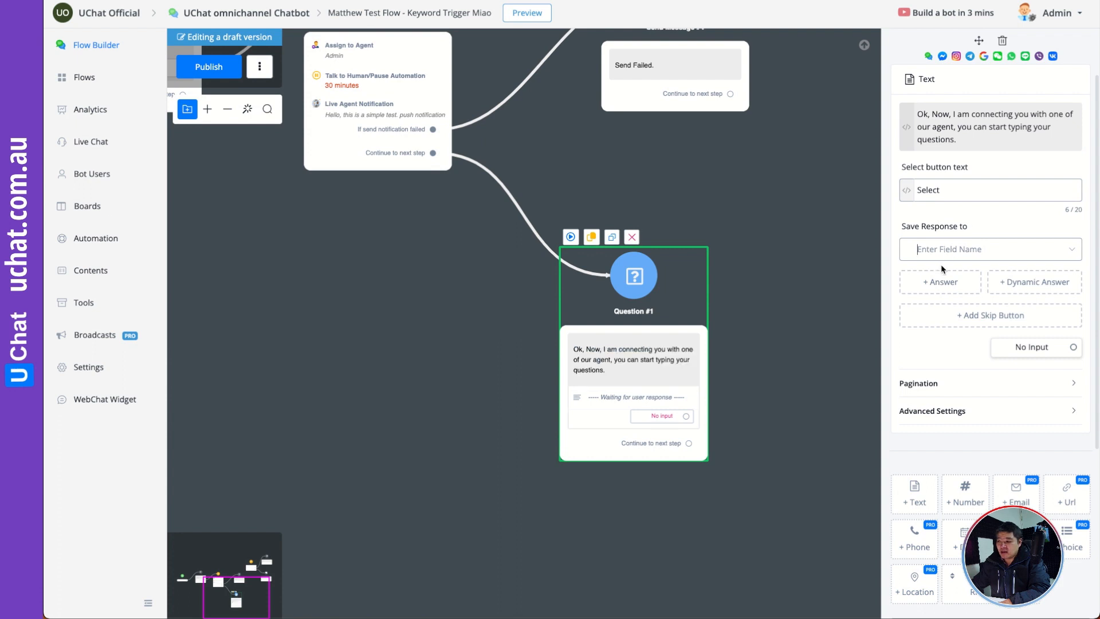
scroll(950, 340, "down", 1)
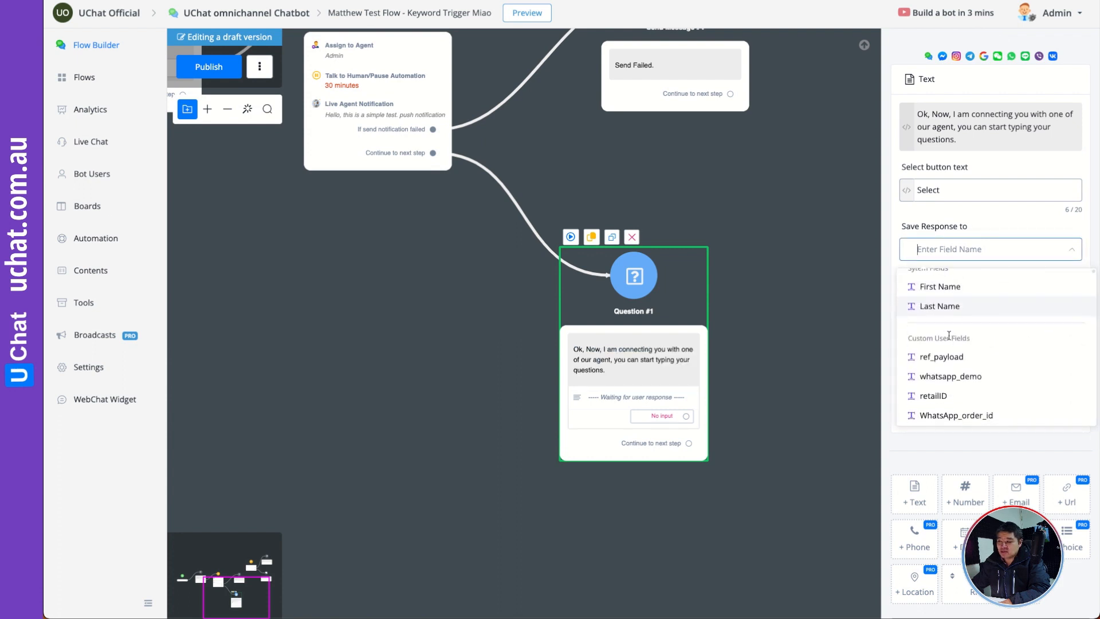
left_click(928, 358)
- Tidy the layout by moving Question #1 slightly up and right and Send Message #4 slightly left
left_click_drag(672, 311, 670, 278)
left_click(790, 321)
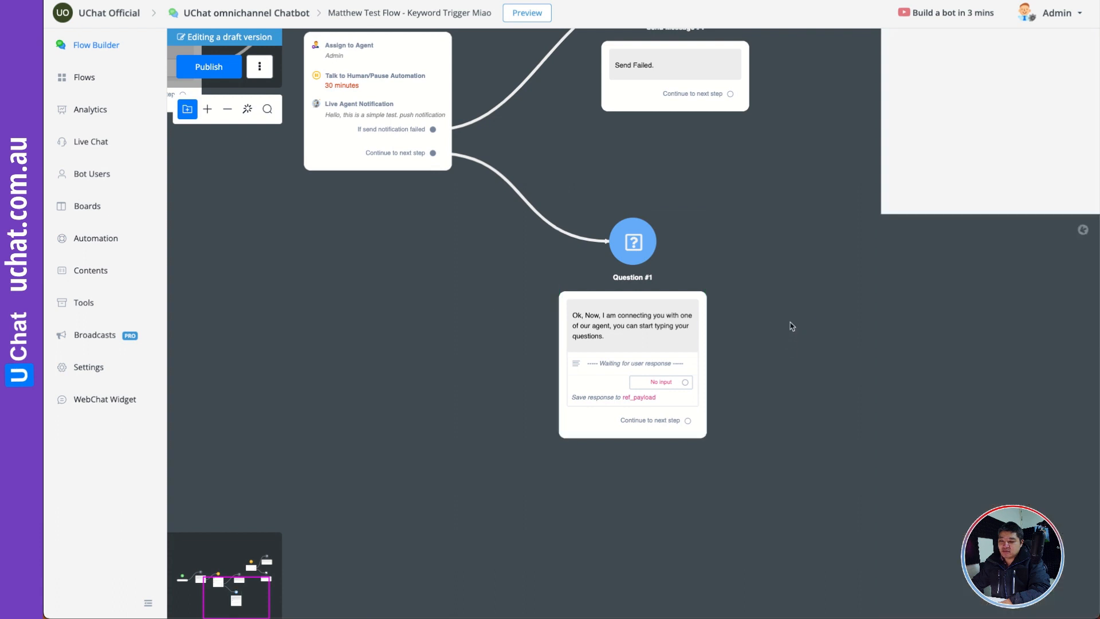
left_click_drag(798, 309, 746, 373)
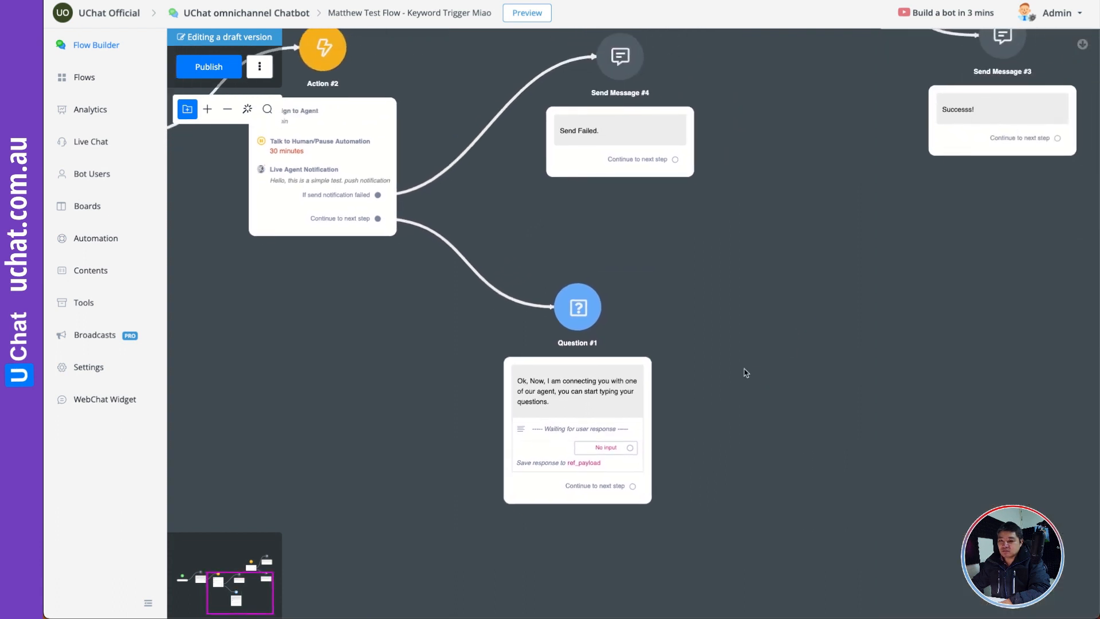
left_click_drag(615, 412, 616, 397)
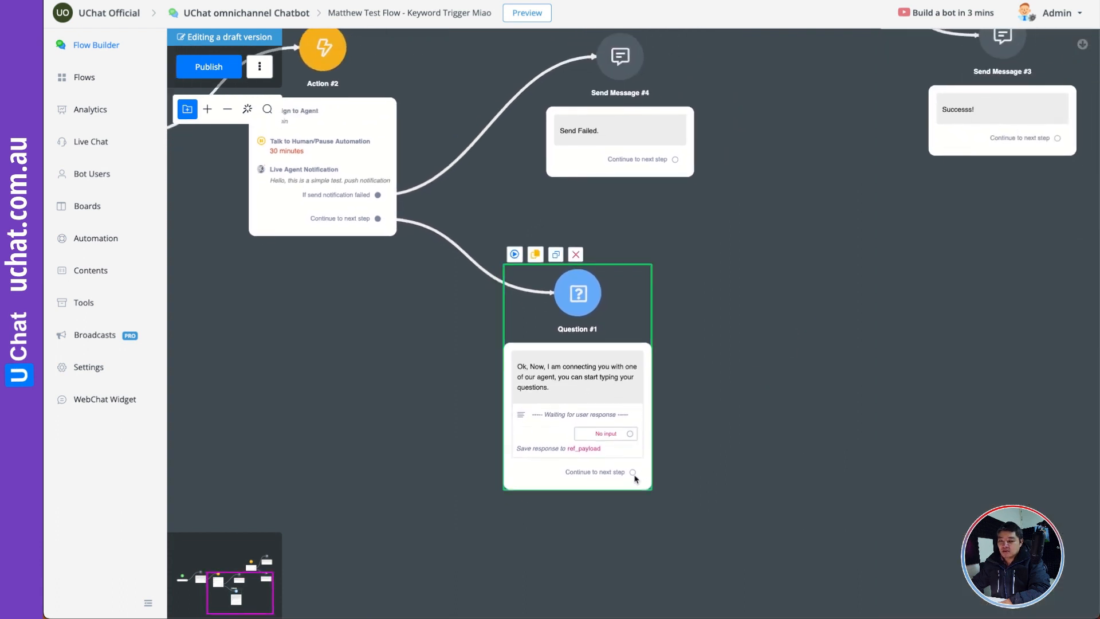
left_click_drag(745, 328, 819, 396)
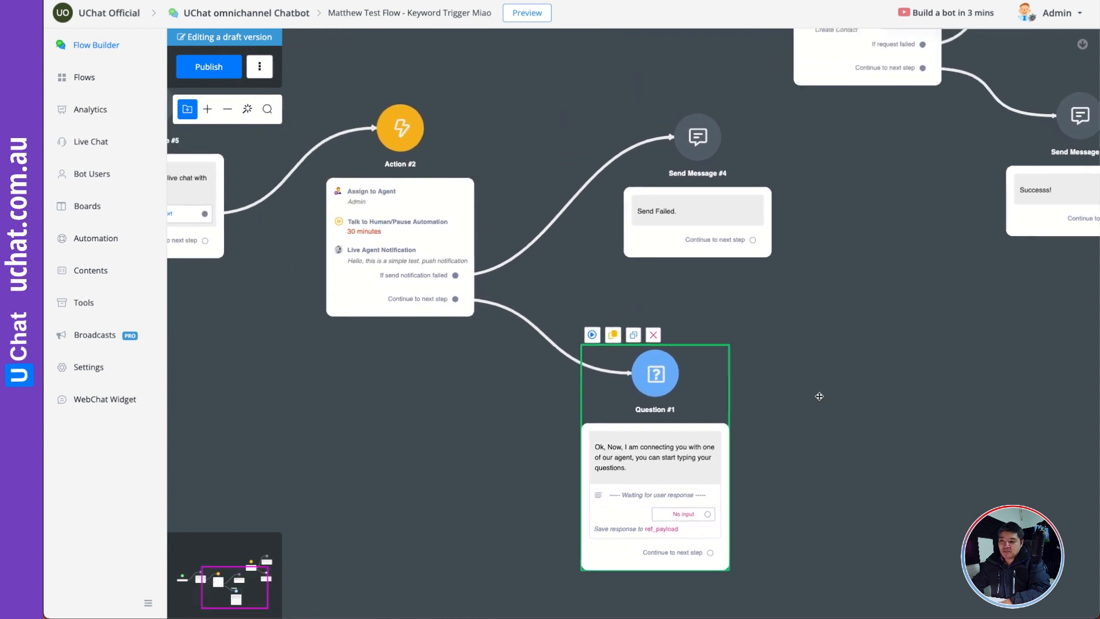
left_click_drag(699, 396, 708, 382)
left_click_drag(737, 204, 719, 204)
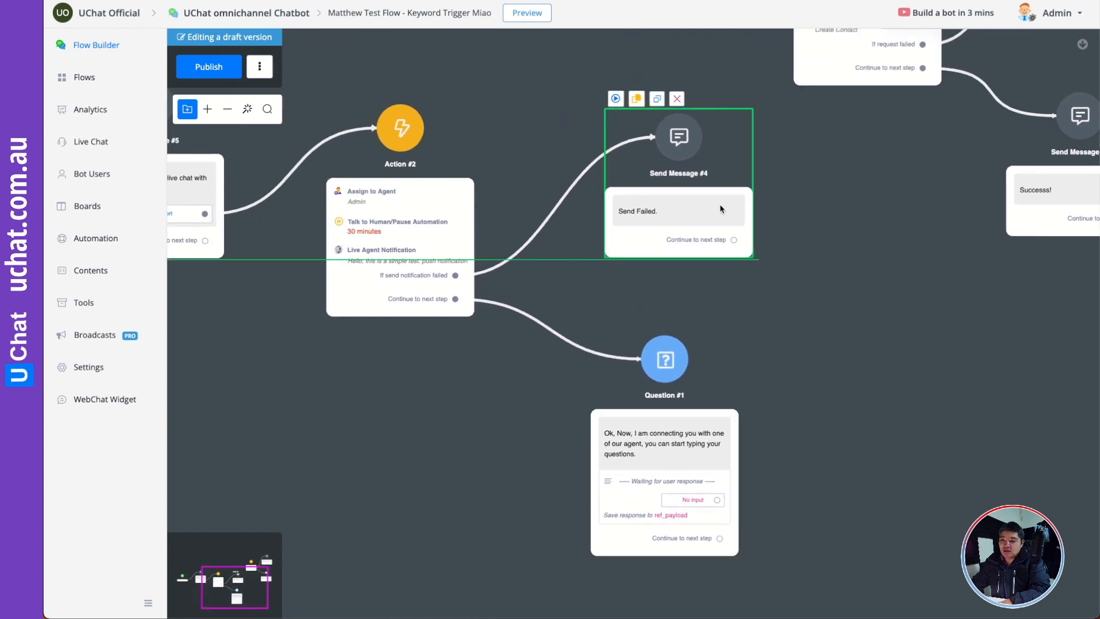
- Delete the Live Agent Notification action from Action #2
left_click_drag(824, 393, 779, 355)
left_click(369, 236)
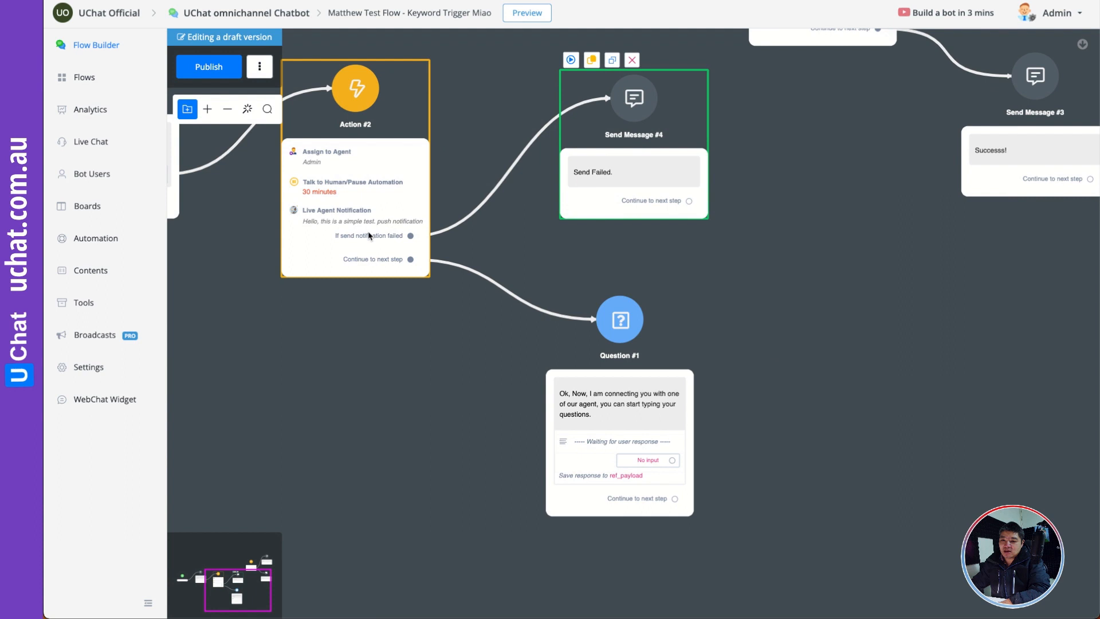
left_click(333, 223)
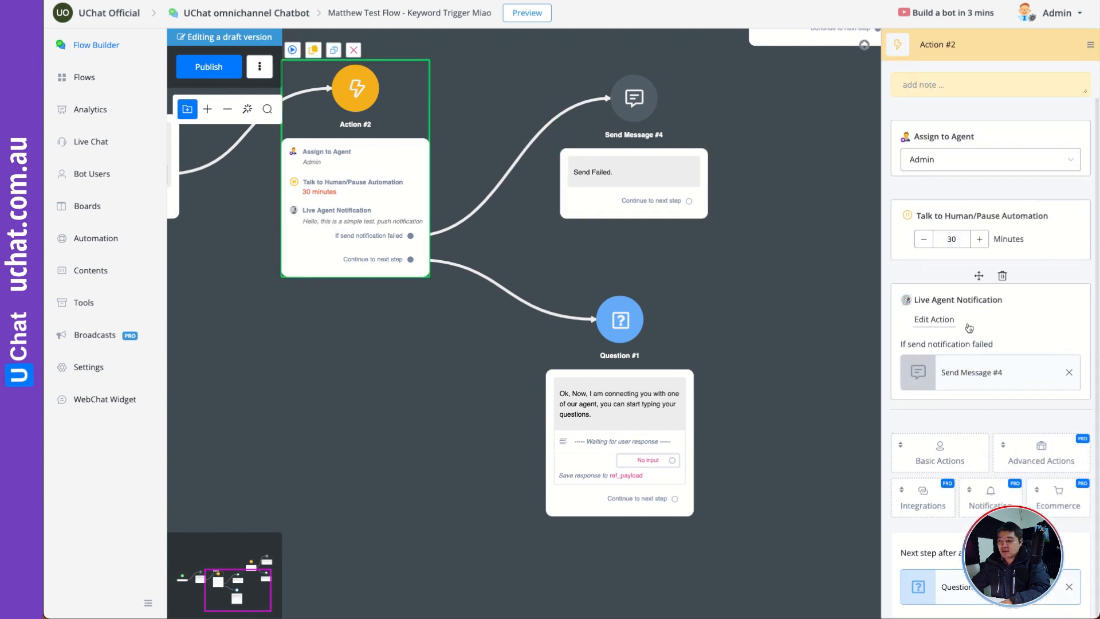
left_click(1003, 277)
left_click(658, 328)
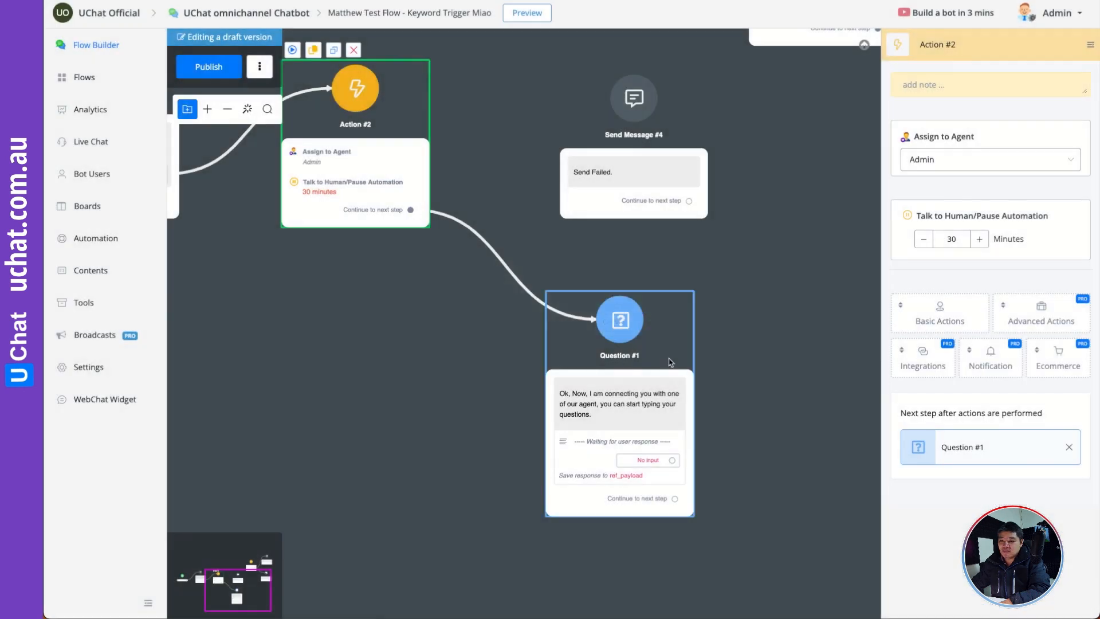
- Add an Action step as the next step of Question #1 and give it a Live Agent Notification
left_click_drag(671, 369, 650, 337)
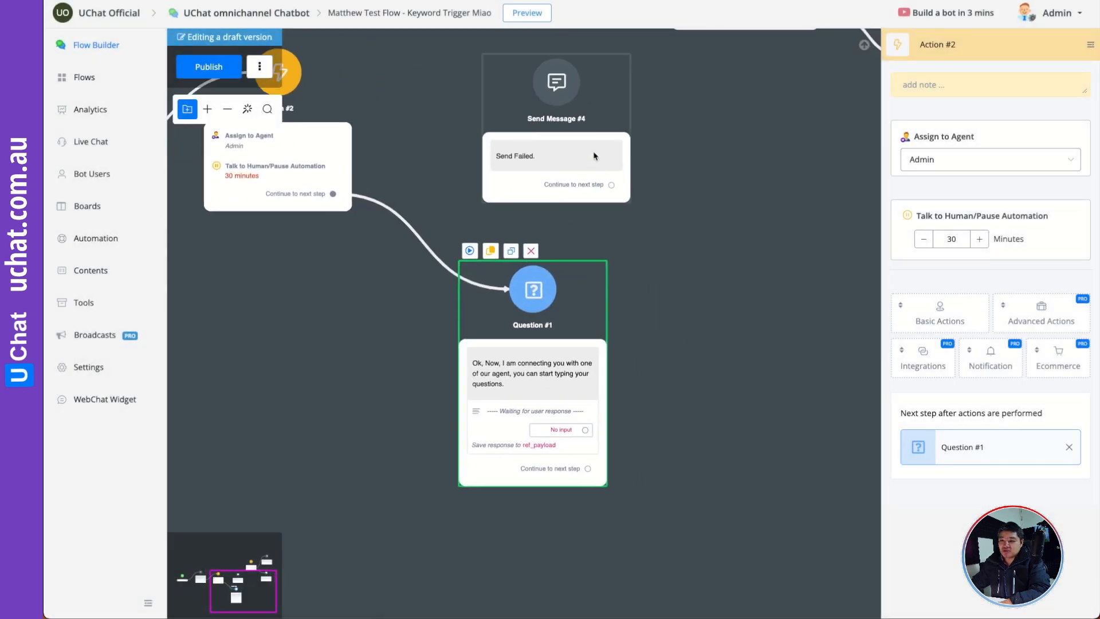
left_click_drag(594, 155, 586, 153)
left_click_drag(673, 272, 647, 260)
left_click(564, 463)
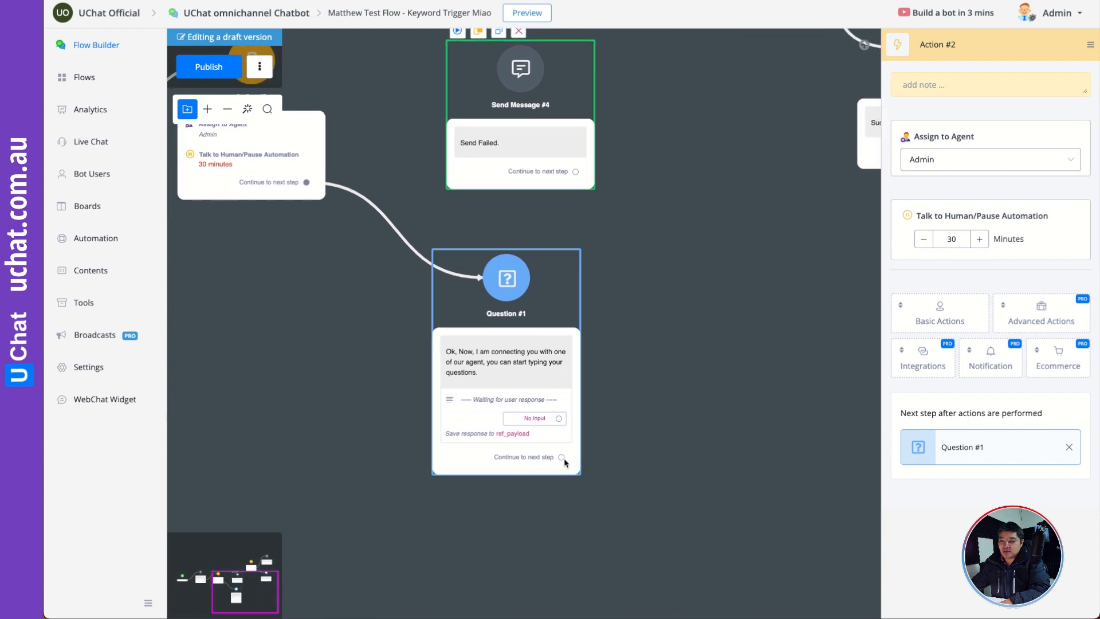
left_click_drag(565, 463, 667, 315)
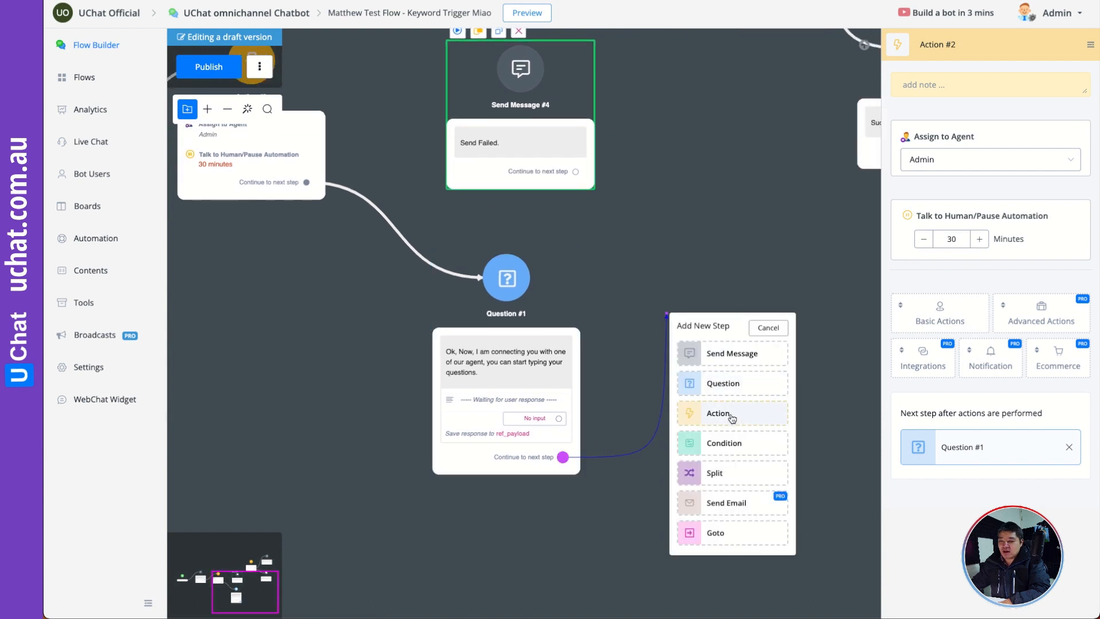
left_click(732, 418)
left_click(991, 243)
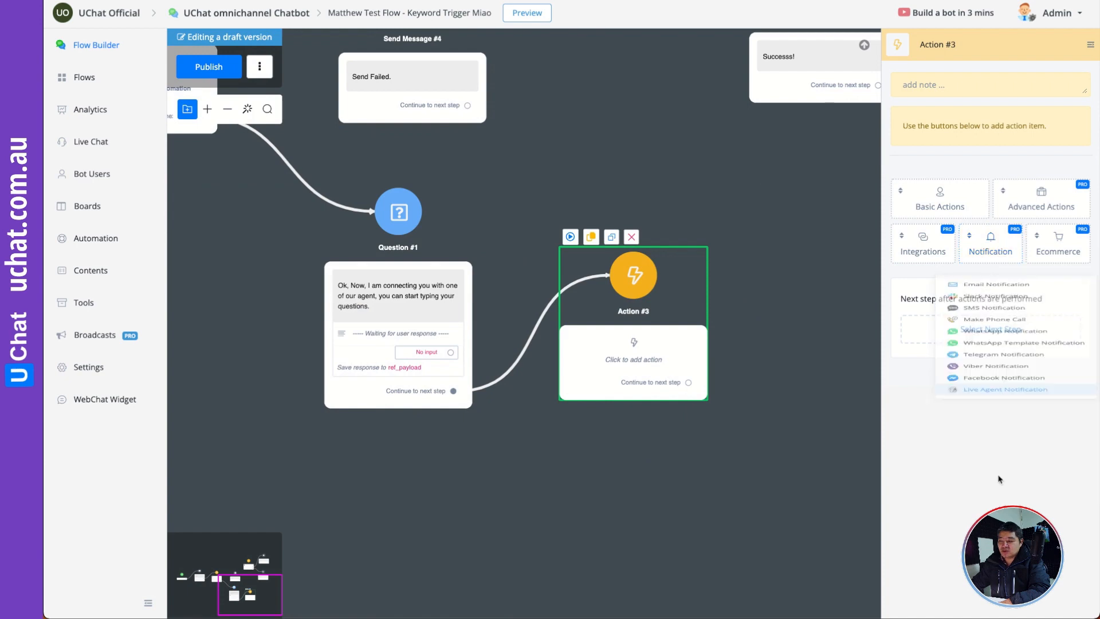
left_click(1000, 478)
- Write the notification note in Action #3 as the First Name field followed by "is requesting live chat support, the question is"
left_click(934, 157)
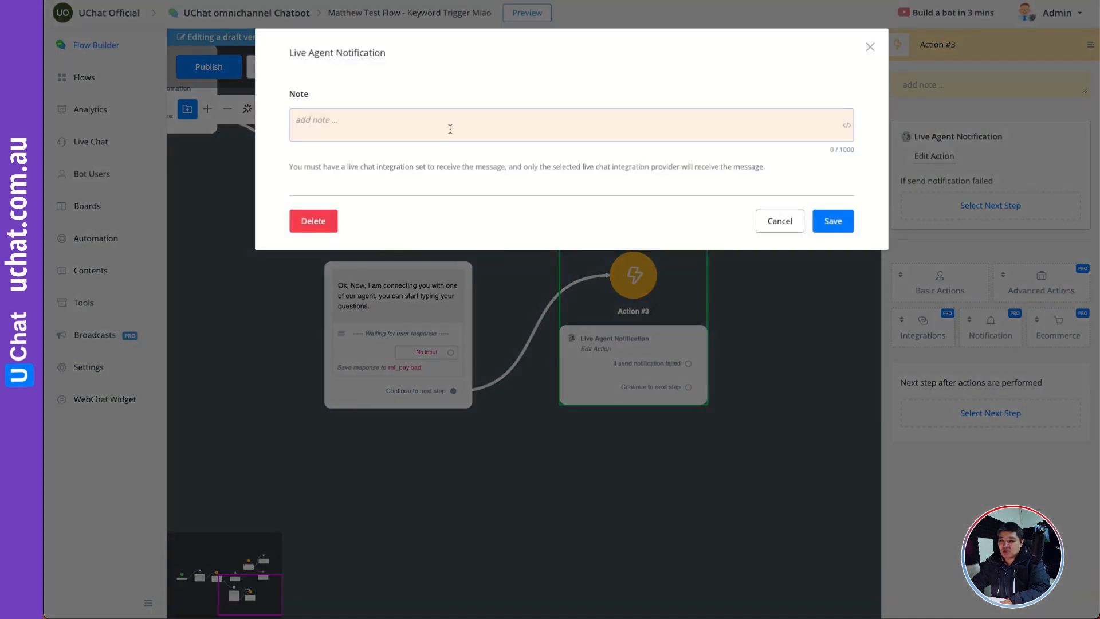
left_click(847, 125)
left_click(898, 108)
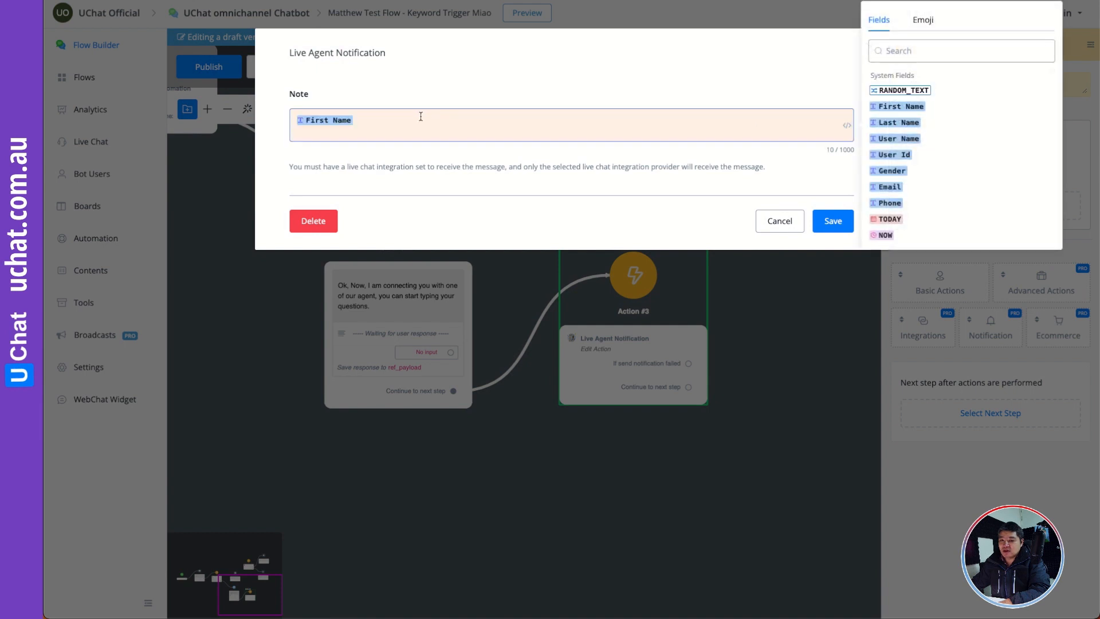
left_click(449, 128)
type("is requesting live c")
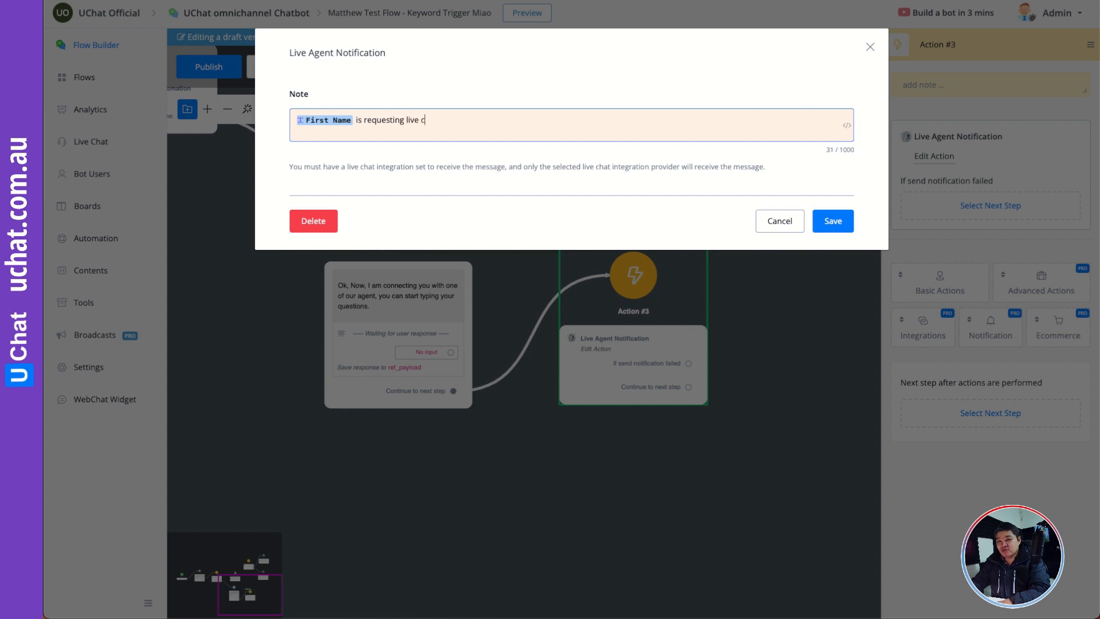
type("hat support, the question is")
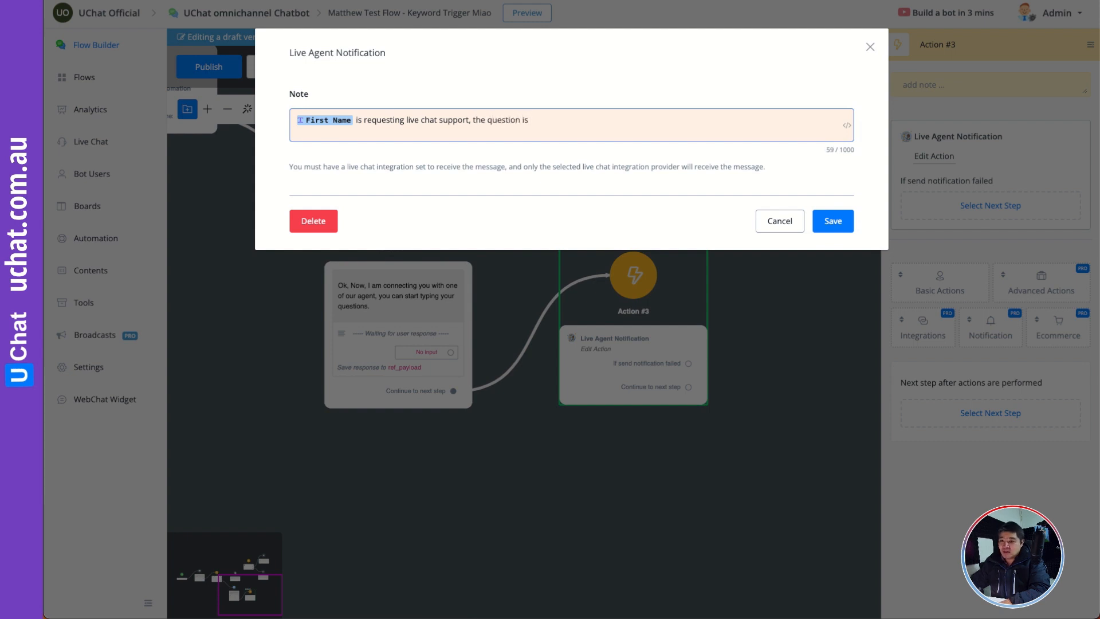
- Append the ref_payload custom user field to the end of the notification note and save the note
left_click(847, 128)
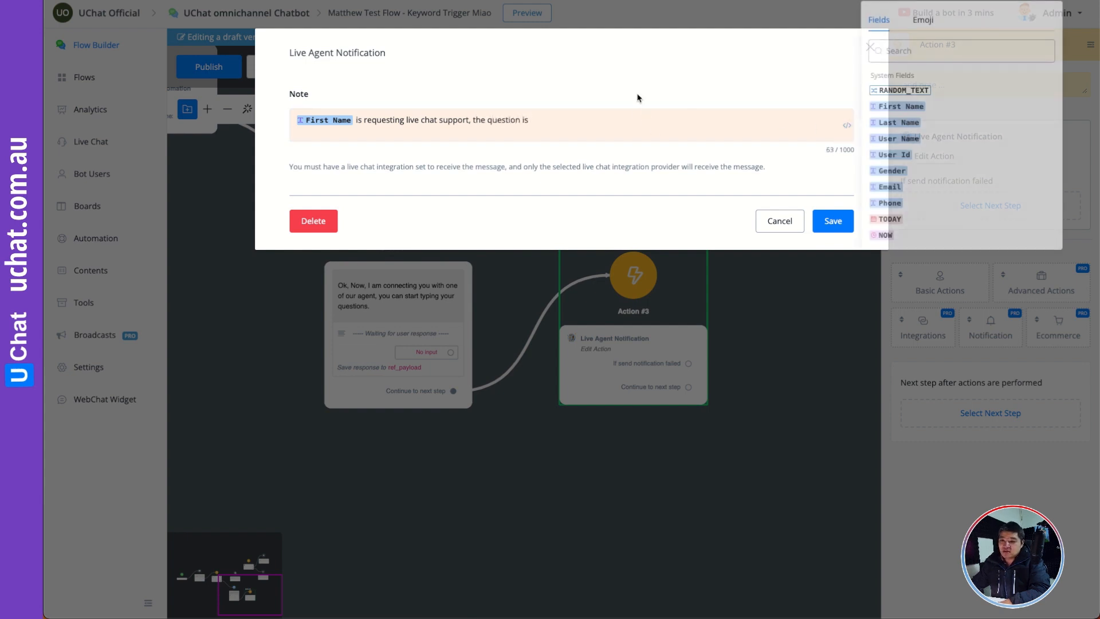
type("ref")
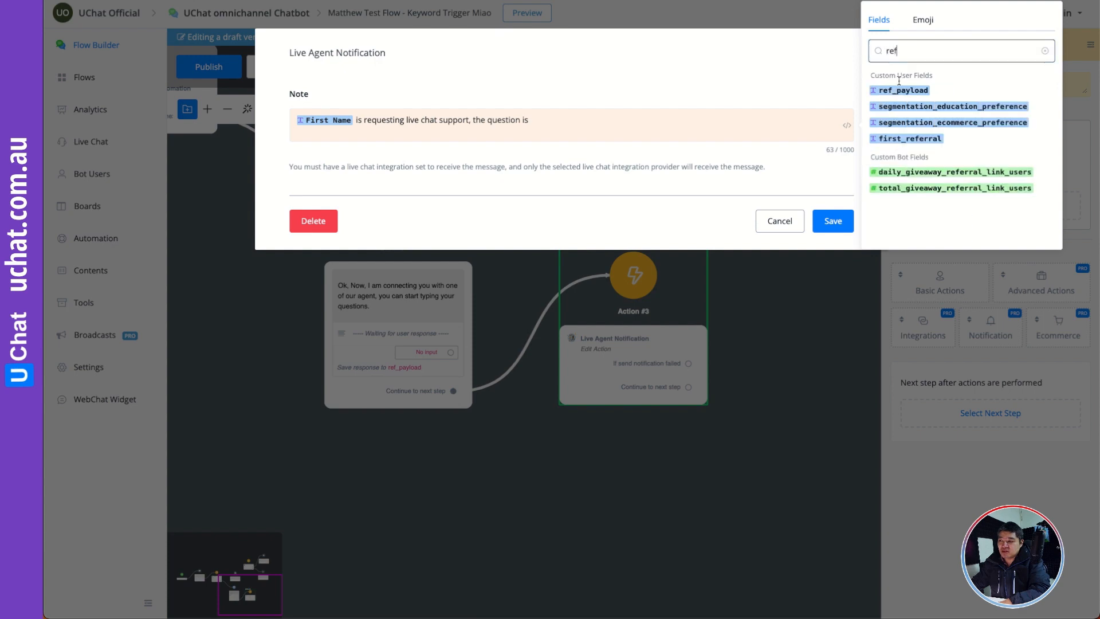
left_click(901, 75)
left_click(808, 227)
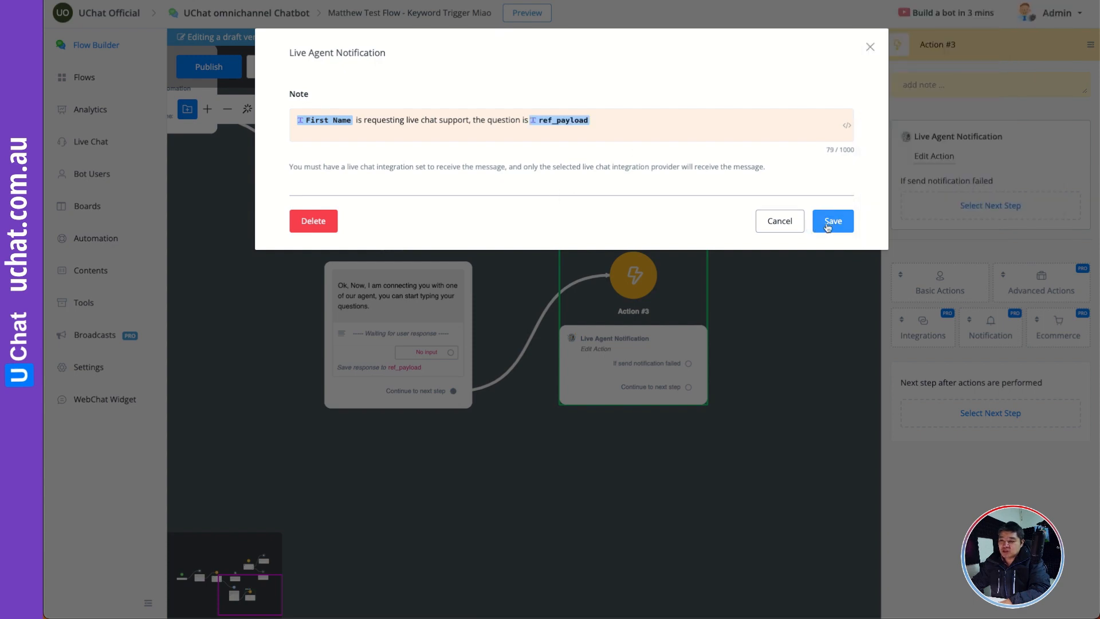
left_click(821, 223)
- Nudge Action #3 slightly left and publish the draft flow
left_click_drag(684, 331, 685, 328)
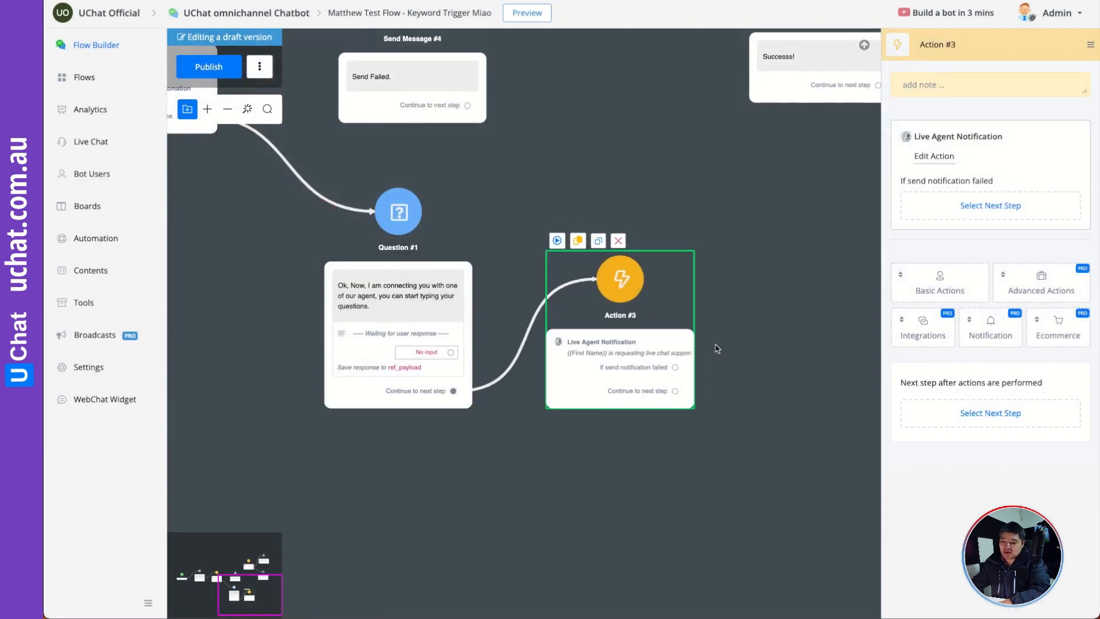
left_click(751, 315)
left_click_drag(783, 298, 829, 323)
scroll(766, 233, "up", 4)
scroll(766, 233, "left", 6)
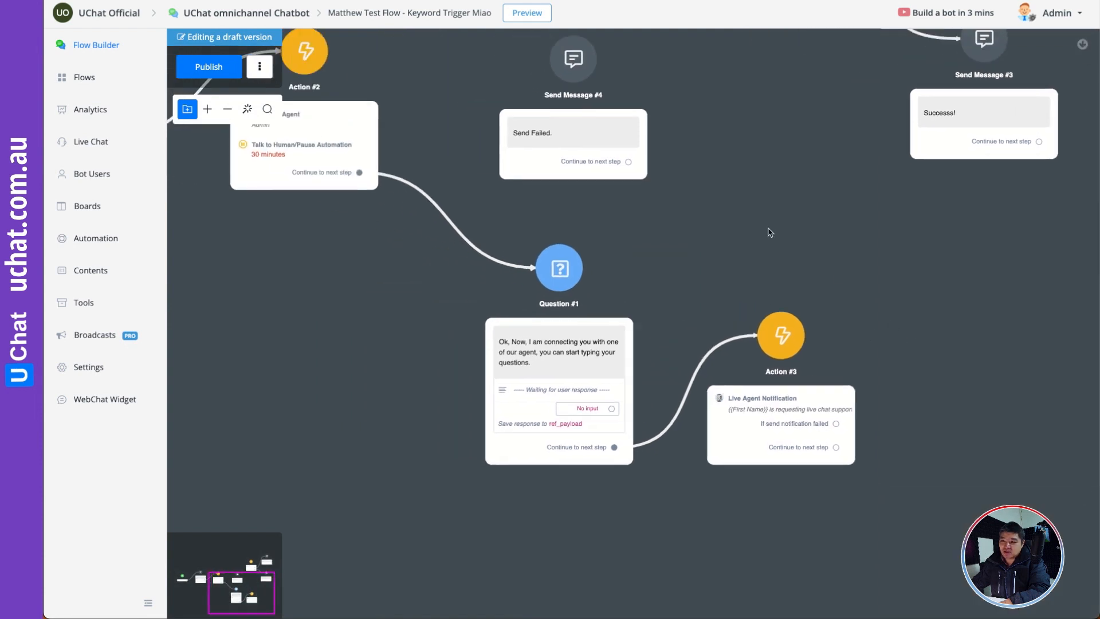
left_click(425, 228)
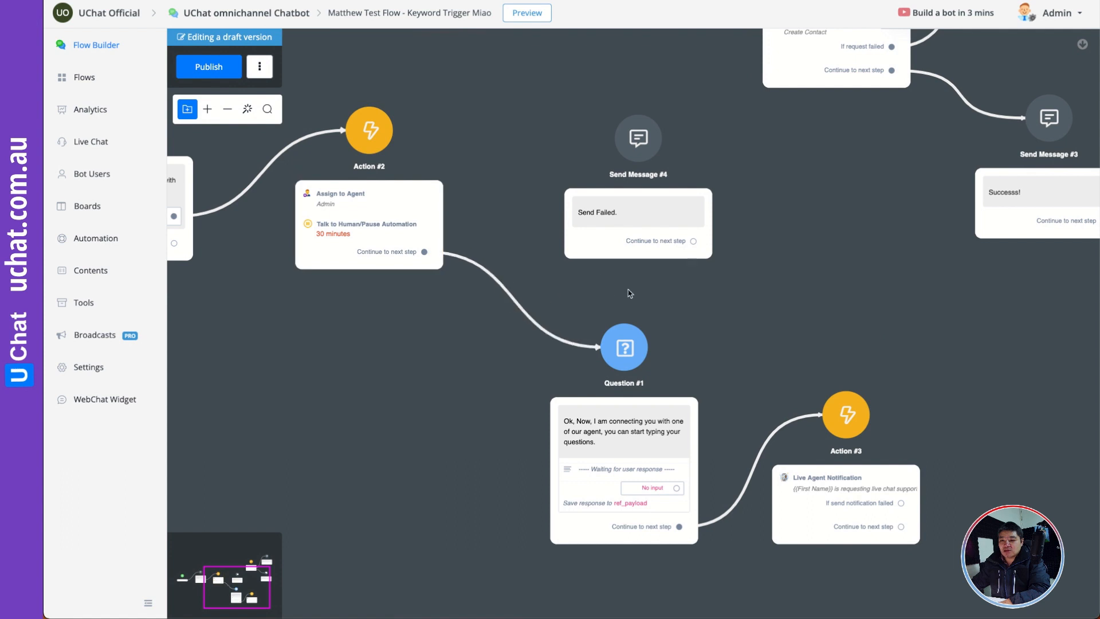
left_click_drag(692, 293, 818, 316)
left_click_drag(415, 361, 461, 394)
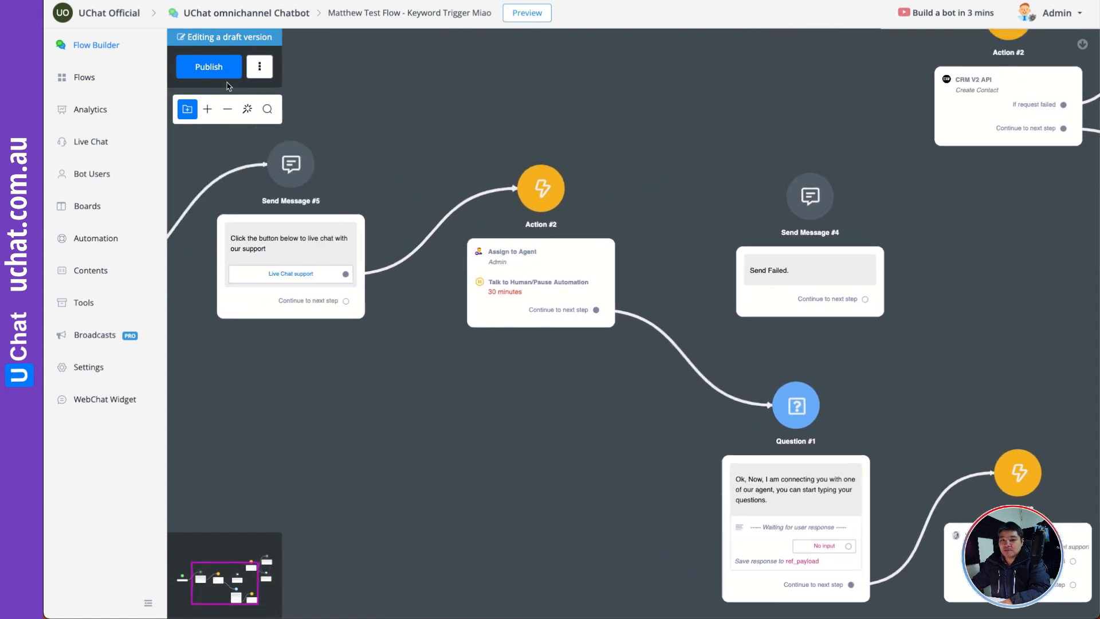
left_click(208, 66)
- Preview the flow in the web browser, open its chat widget and choose Live Chat support to start the test
left_click_drag(516, 103, 554, 87)
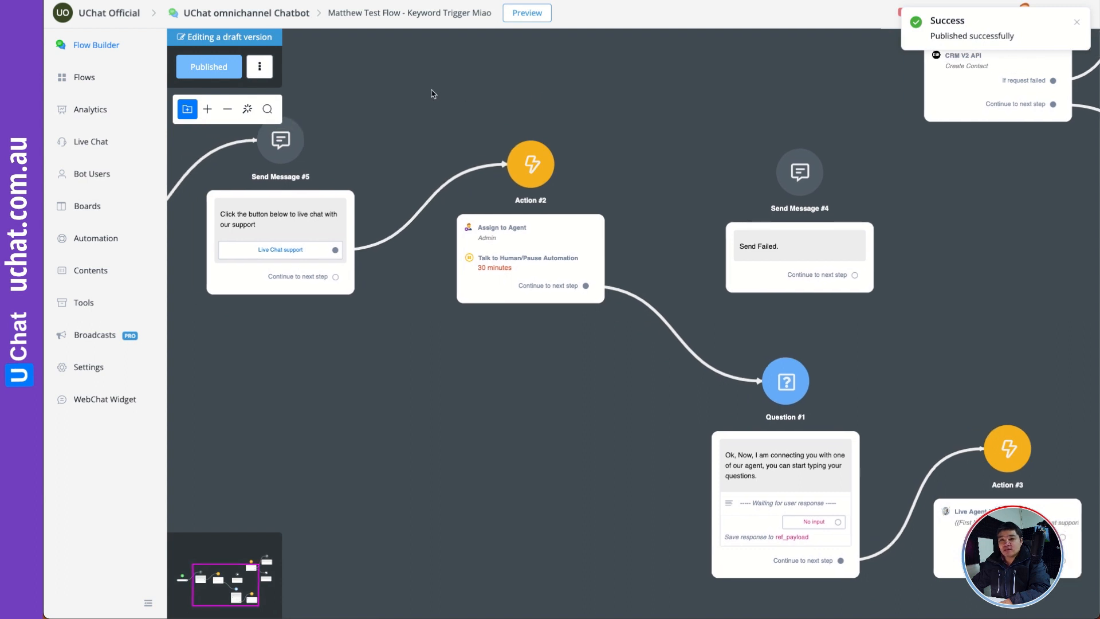
left_click_drag(433, 94, 476, 120)
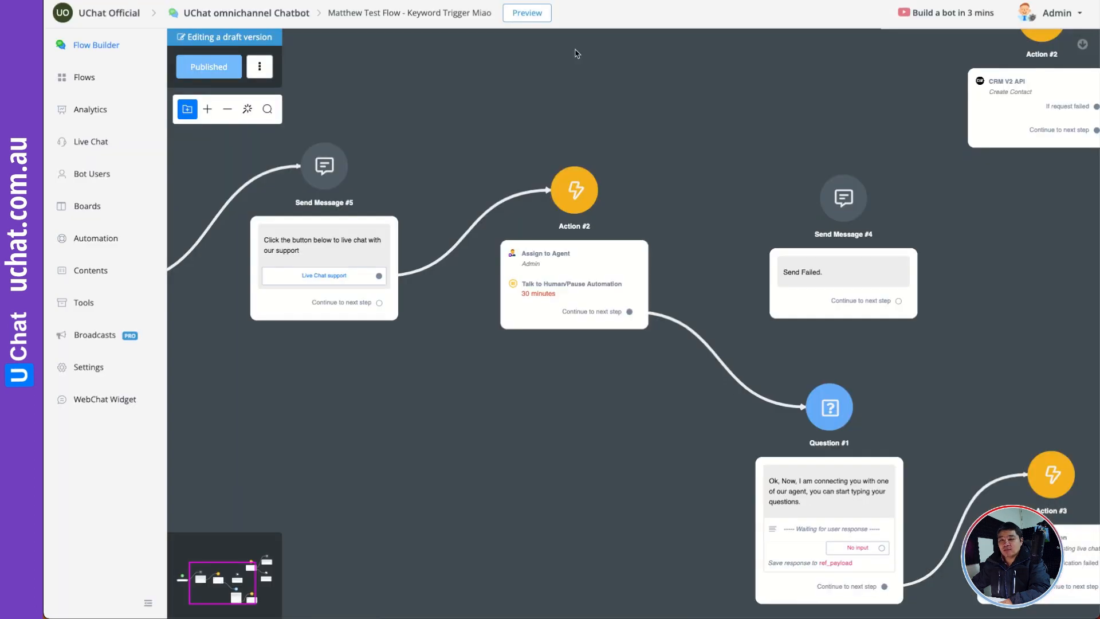
left_click(522, 13)
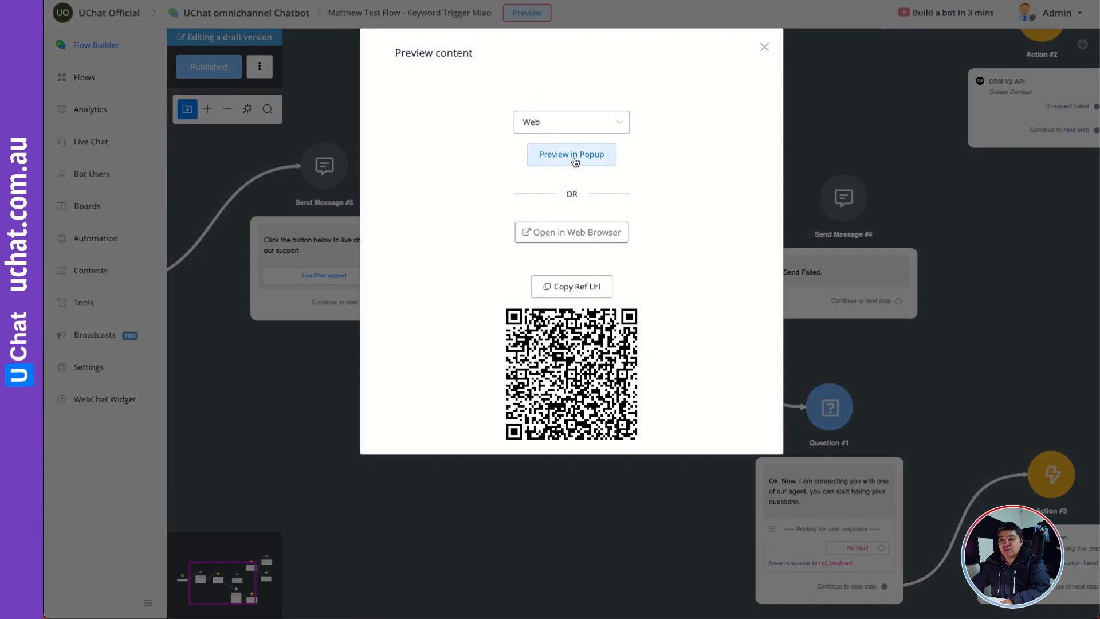
left_click(581, 232)
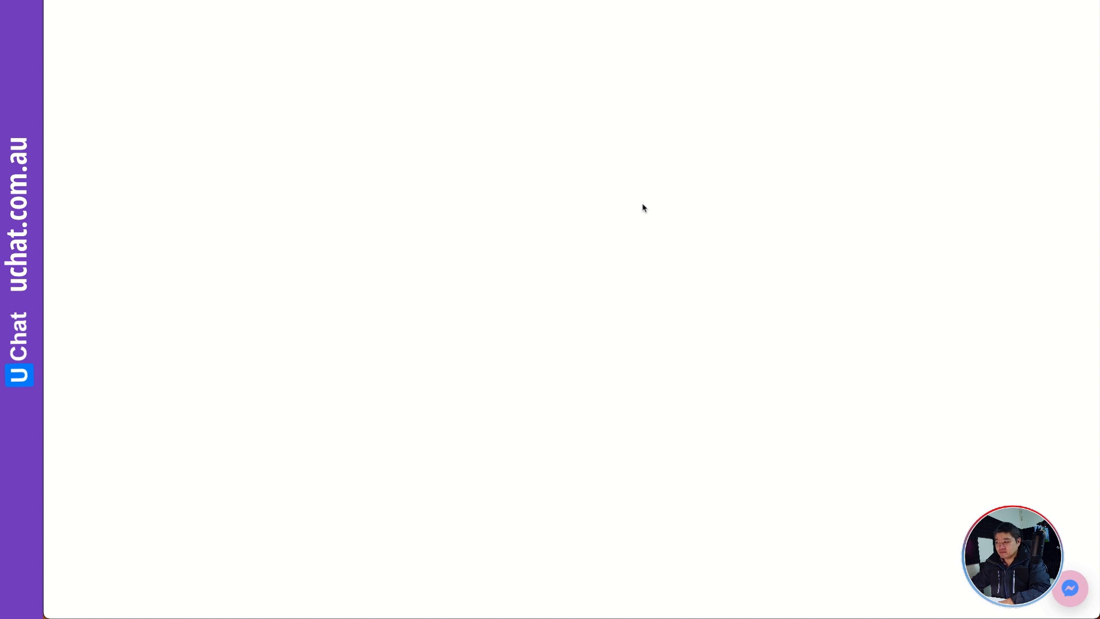
left_click(1070, 588)
left_click(963, 484)
left_click(930, 522)
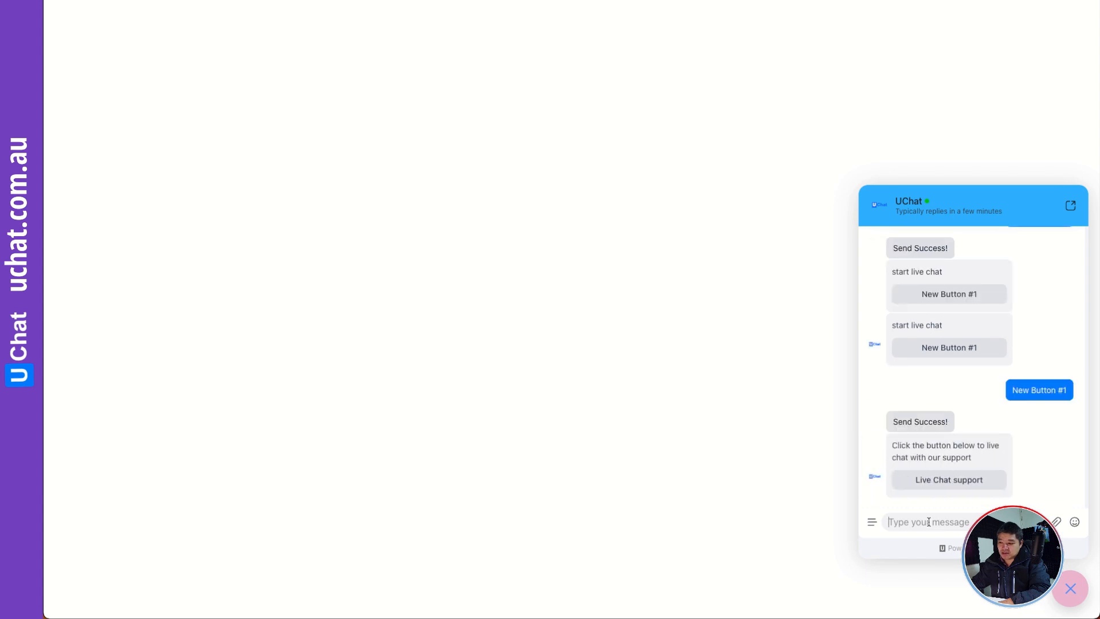
left_click(952, 481)
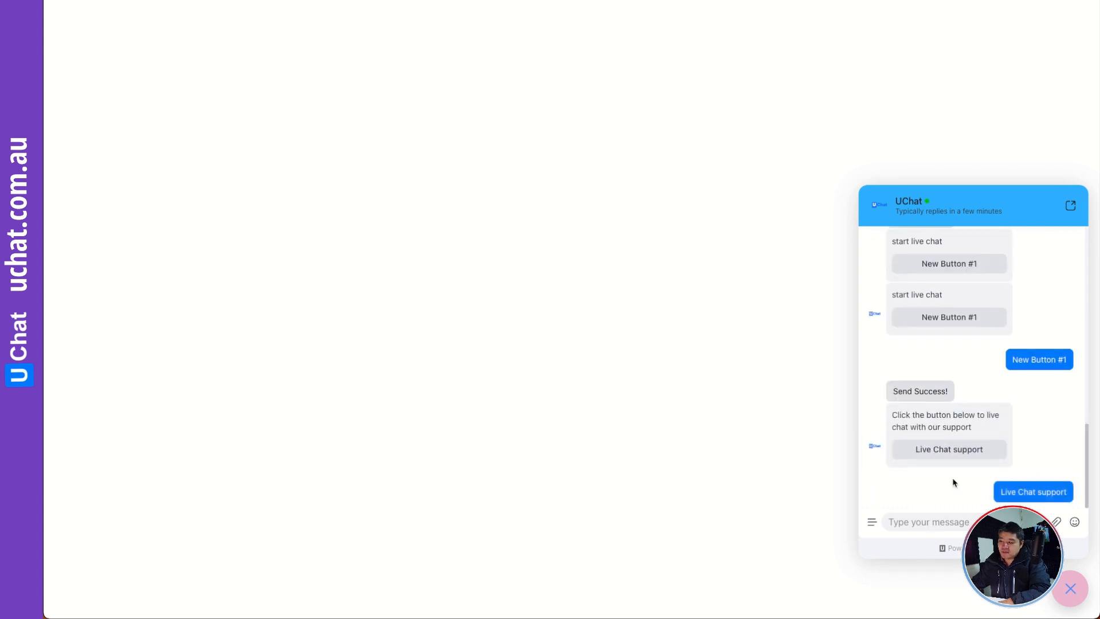
- Answer the bot's question in the chat widget with "How can I find the price of UChat?" and send it
left_click(934, 519)
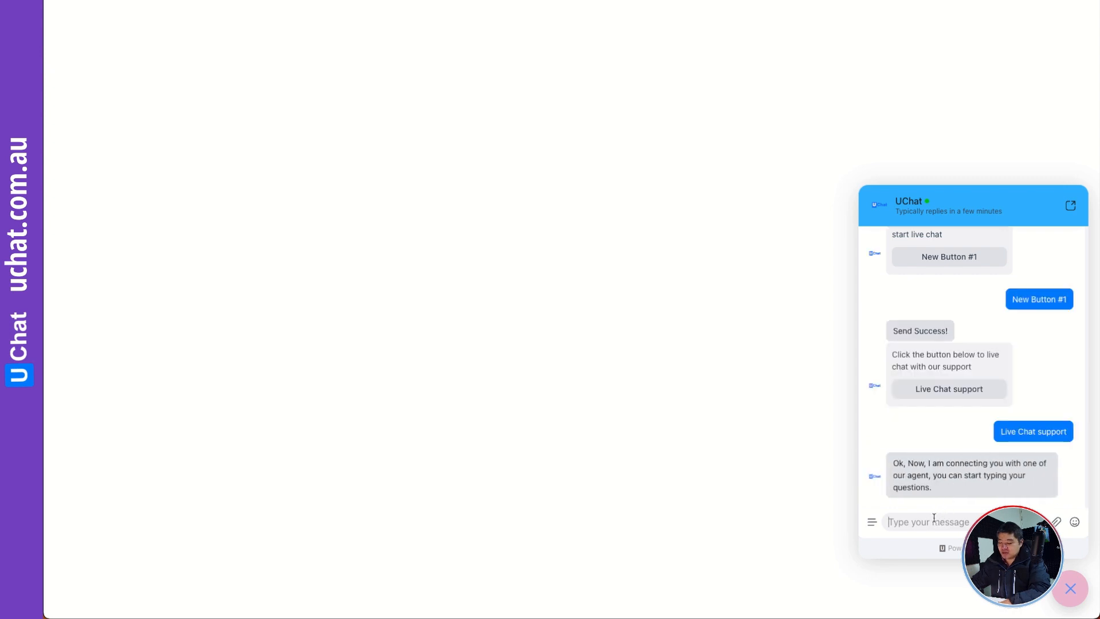
type("How can ")
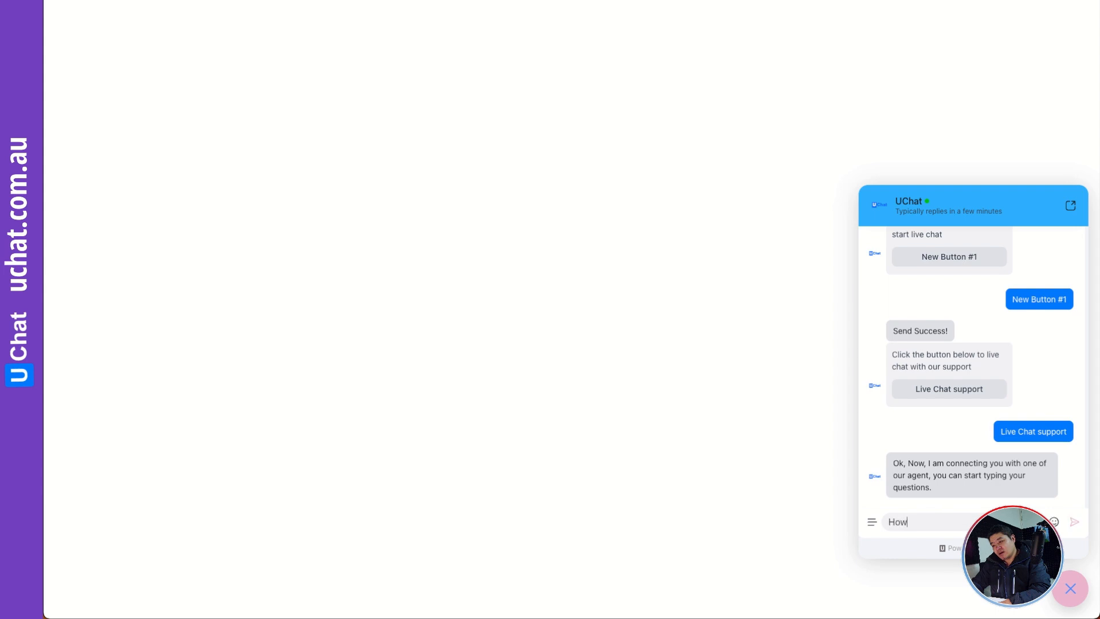
type("If ind")
key("BackSpace")
key("BackSpace")
key("BackSpace")
key("BackSpace")
type("find the price of UChat?")
key("Return")
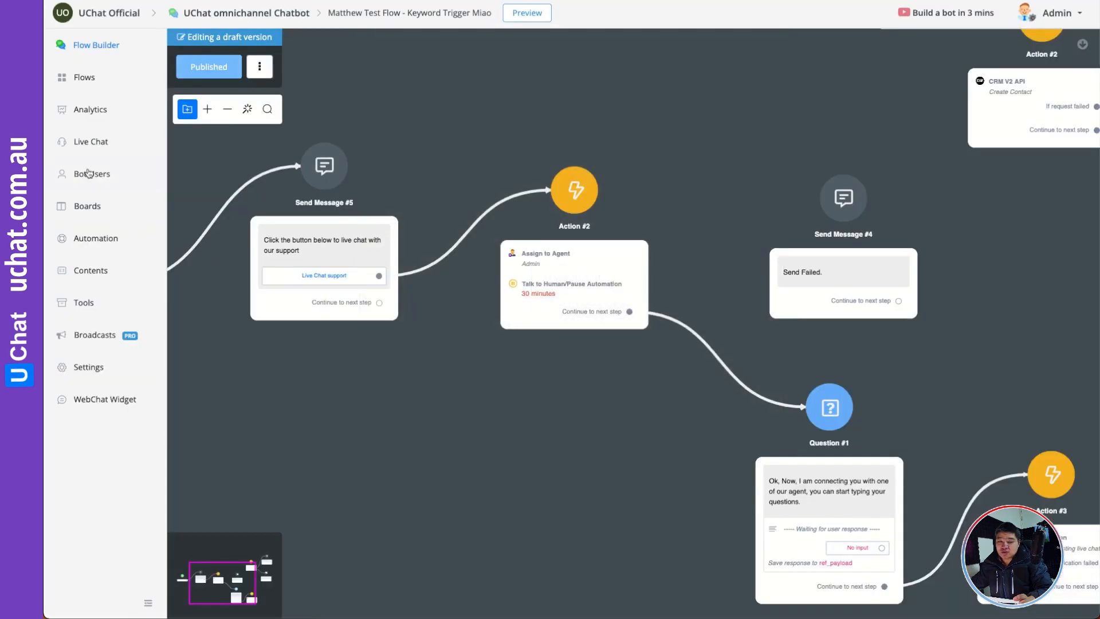
- Return to the flow builder and open the test user's profile from the bot users list to view its custom user fields
left_click(89, 174)
left_click(345, 165)
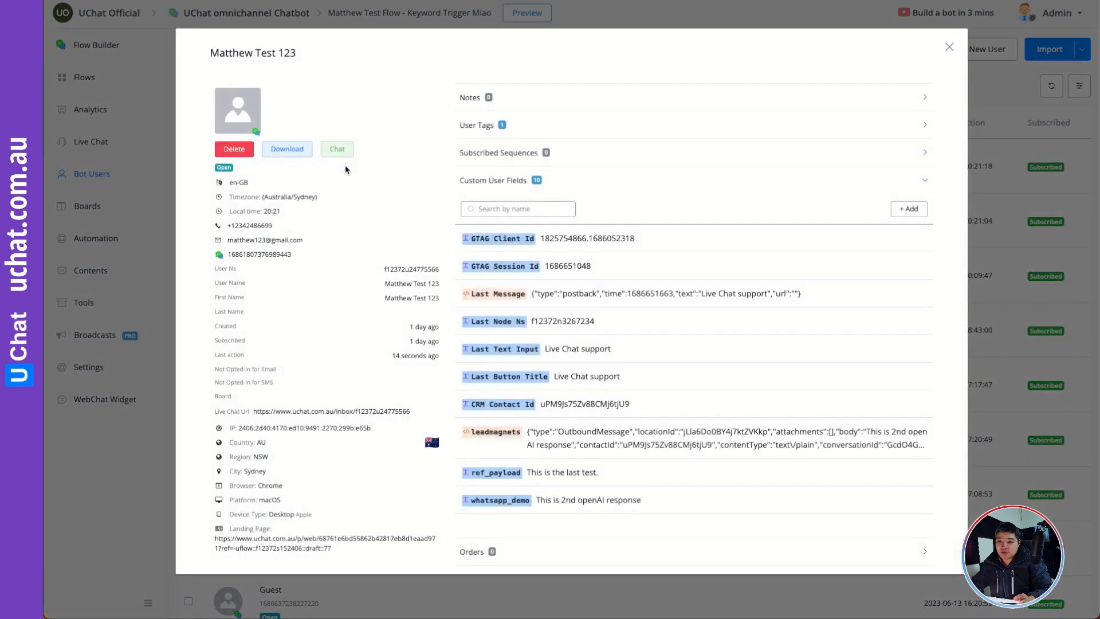
- Open the test user's live chat conversation from their profile to examine the agent assignment and incoming question
left_click(338, 151)
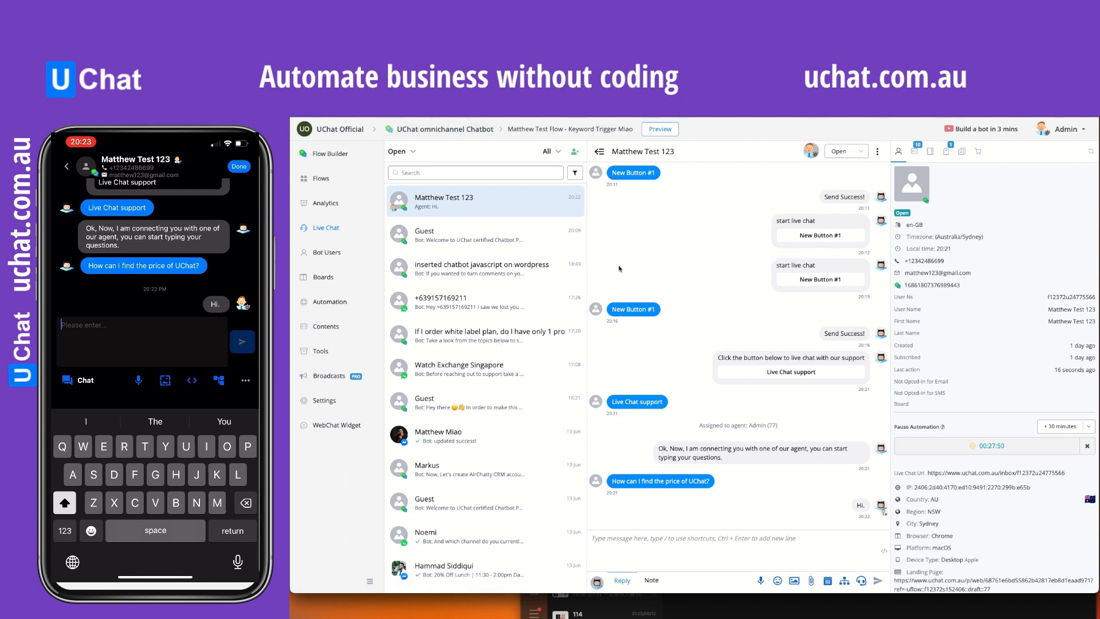
- Reload UChat, reopen the test user's profile from the bot users list to recheck the custom user fields, and return to their live chat
key("super+r")
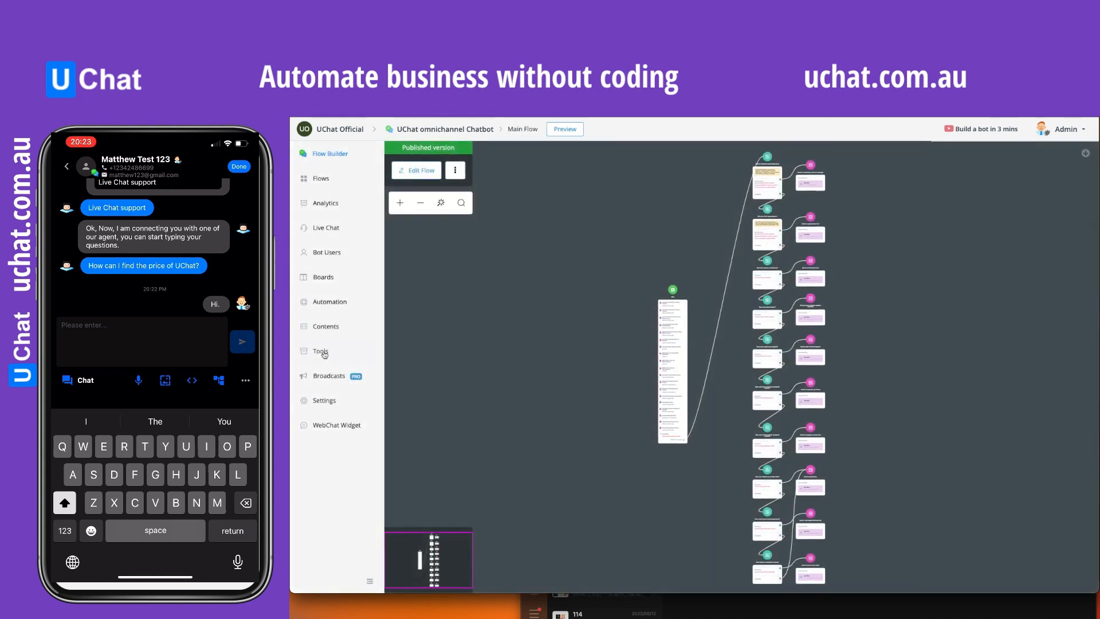
left_click(324, 351)
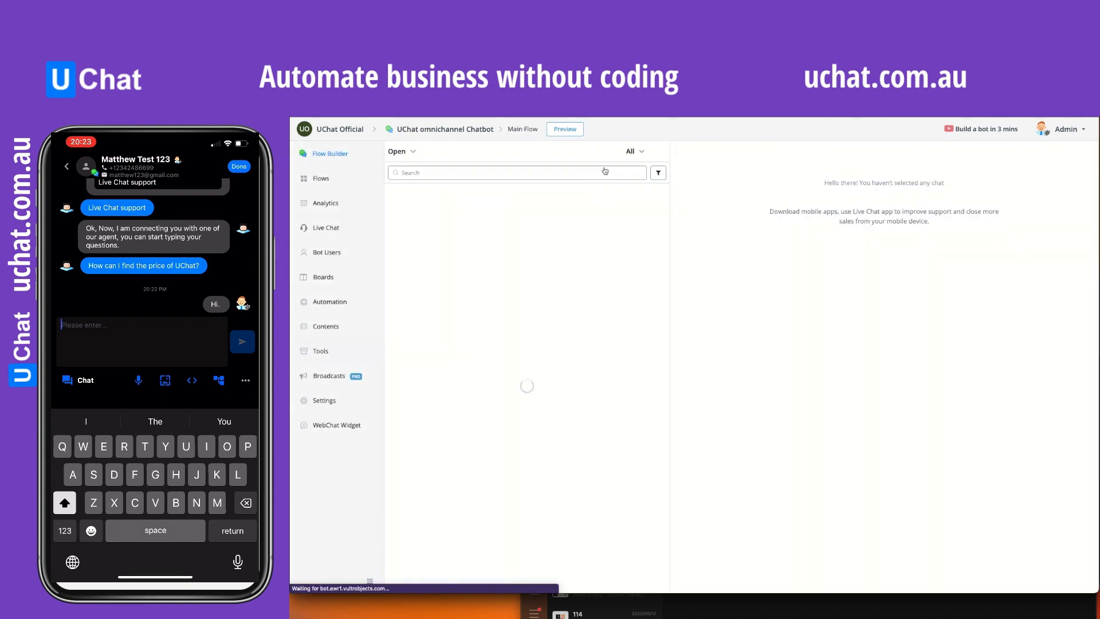
left_click(325, 252)
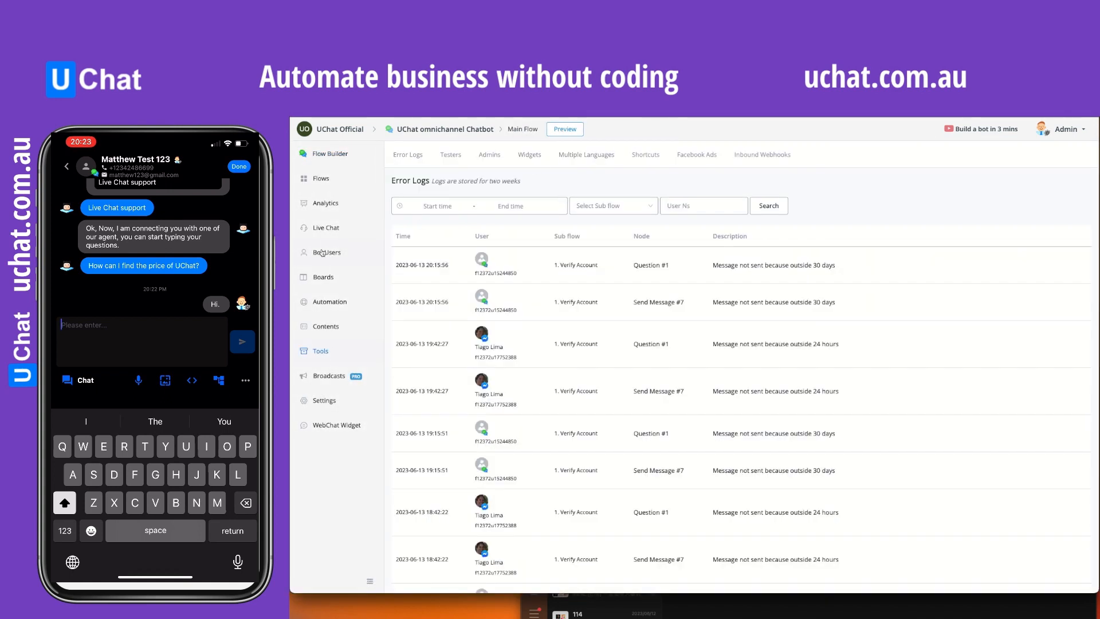
left_click(543, 252)
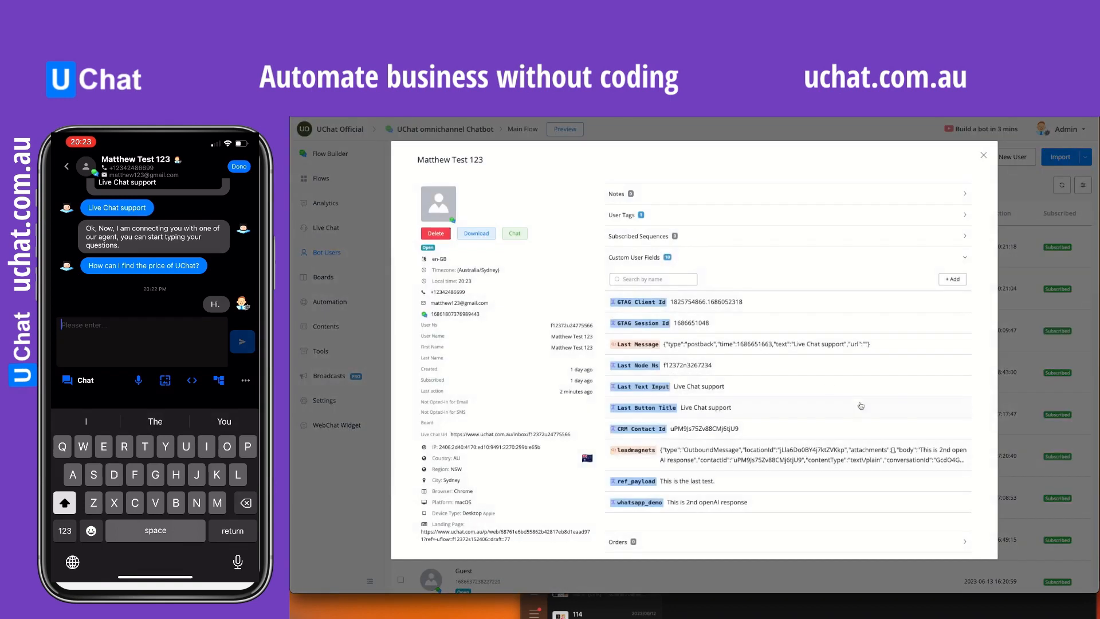
left_click(516, 234)
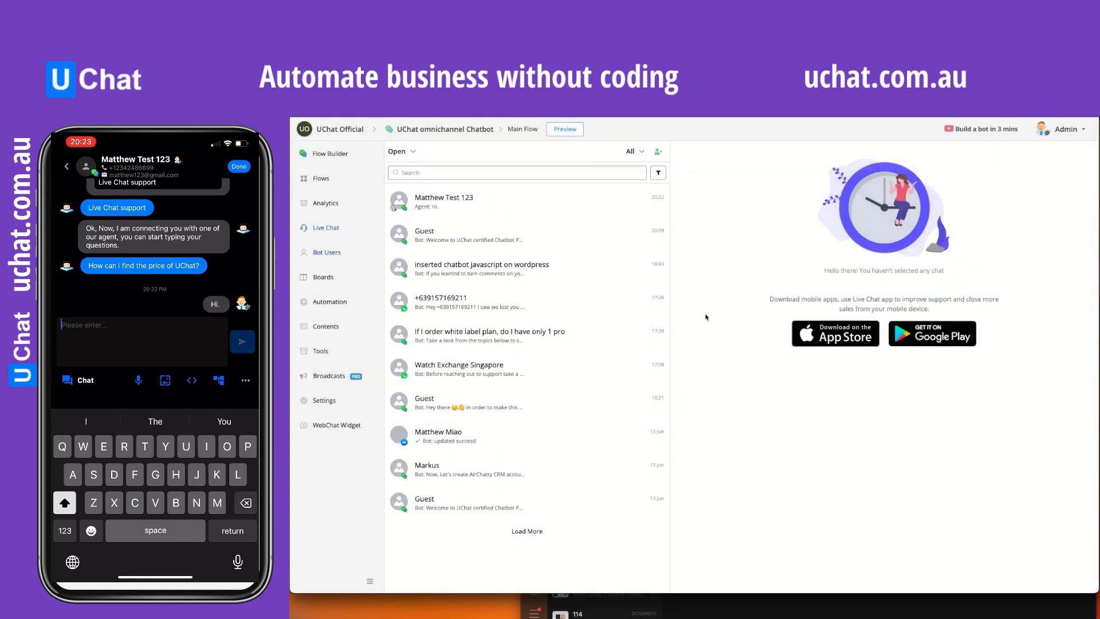